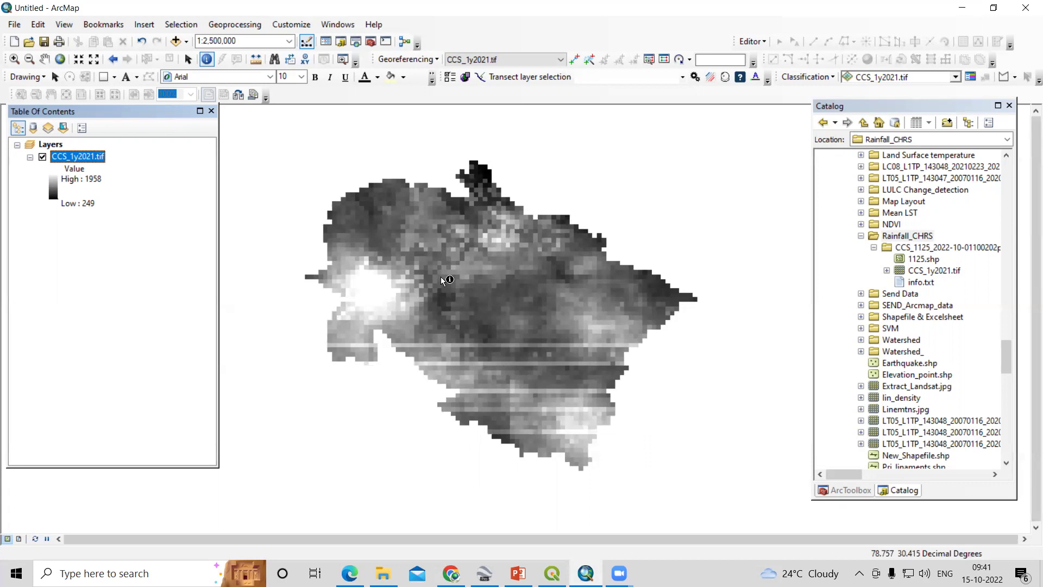
pyautogui.scroll(-1, 443, 279)
pyautogui.scroll(-1, 482, 188)
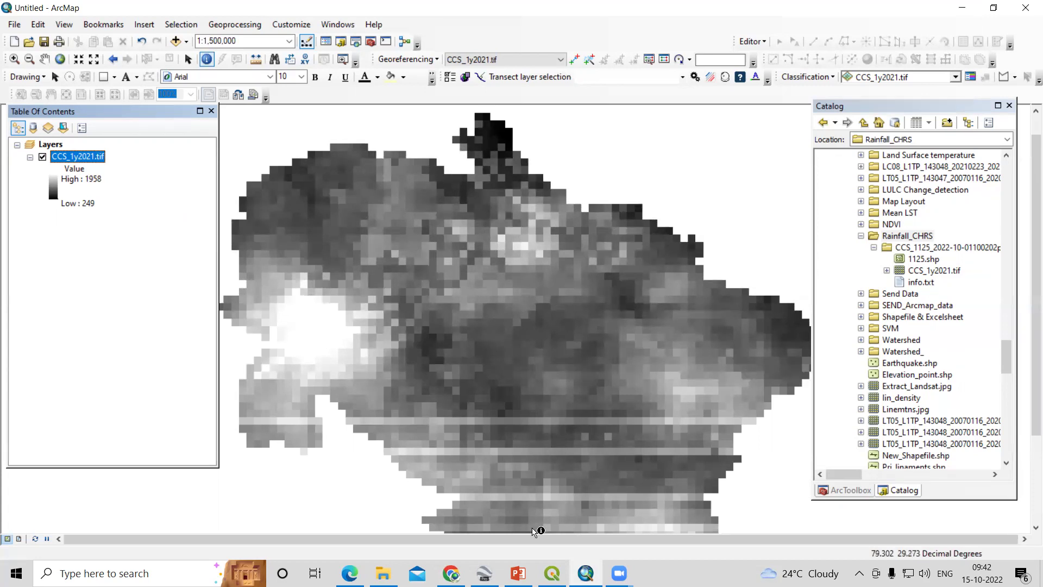
# - Switch to the browser and look through the YouTube channel's uploaded videos for the CHRS Data Portal rainfall download tutorial
pyautogui.moveTo(451, 573)
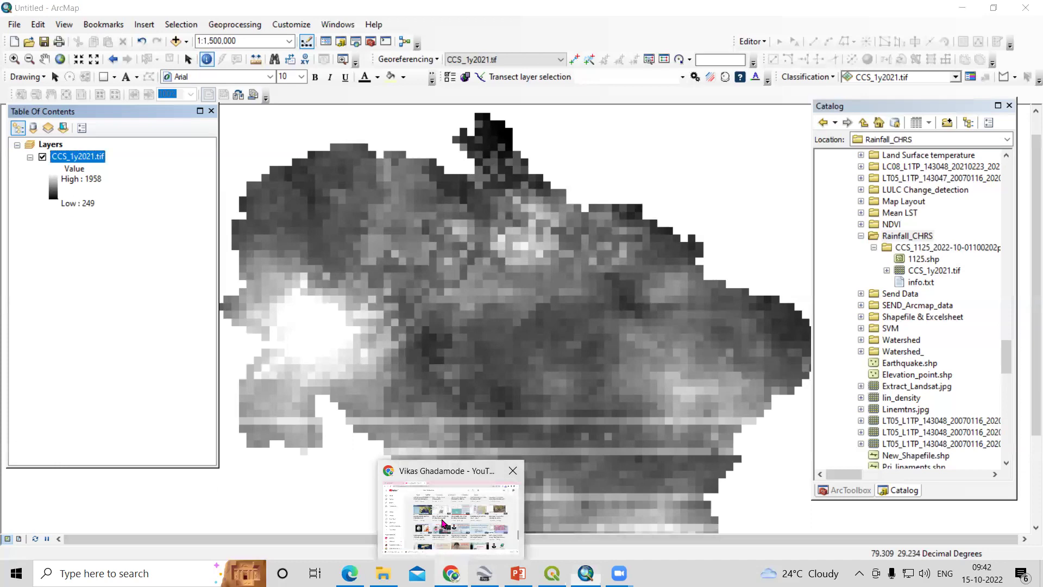
pyautogui.click(492, 505)
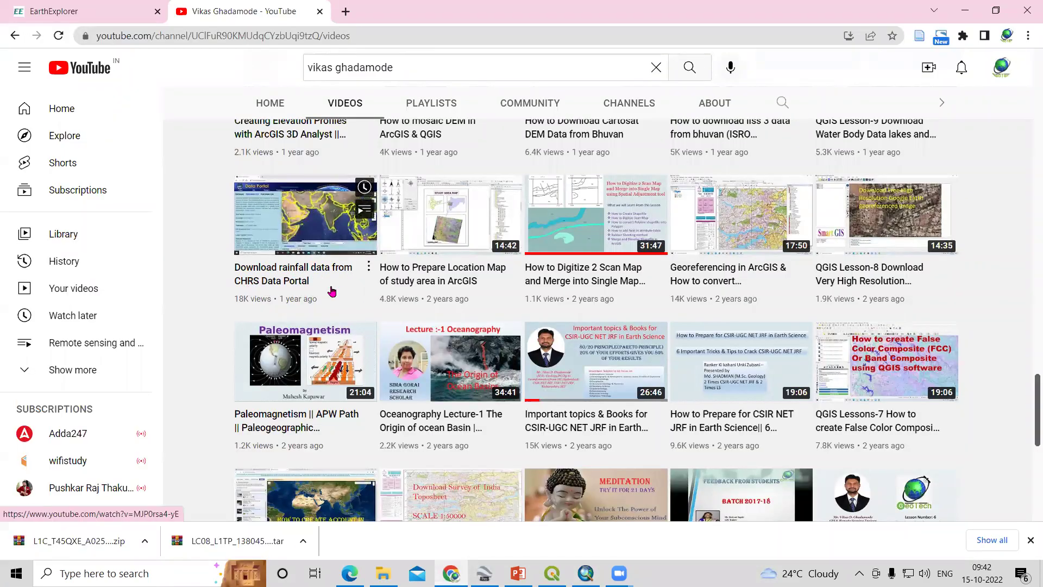
pyautogui.scroll(3, 335, 302)
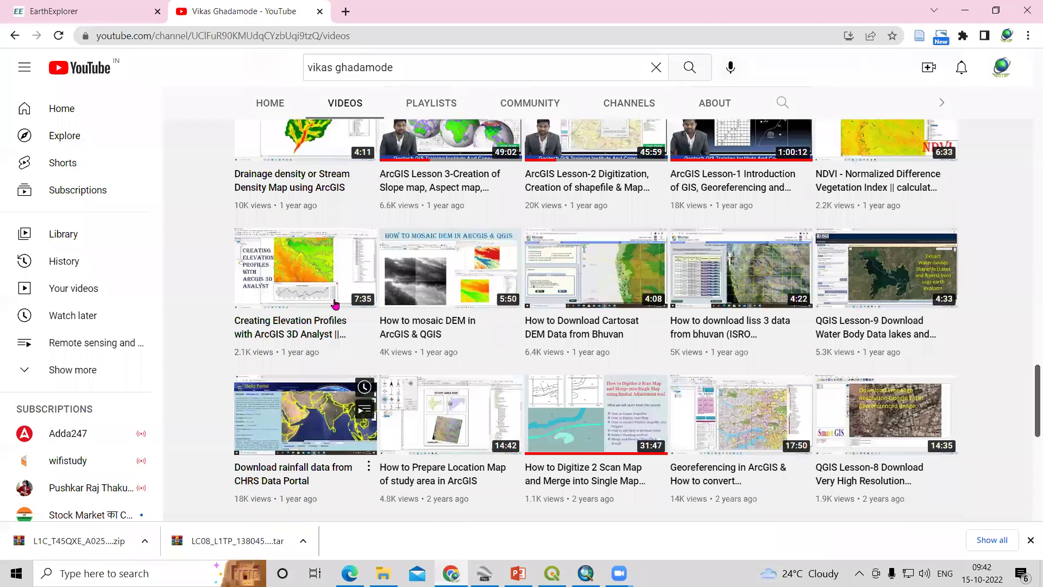
pyautogui.scroll(10, 335, 301)
pyautogui.scroll(5, 470, 124)
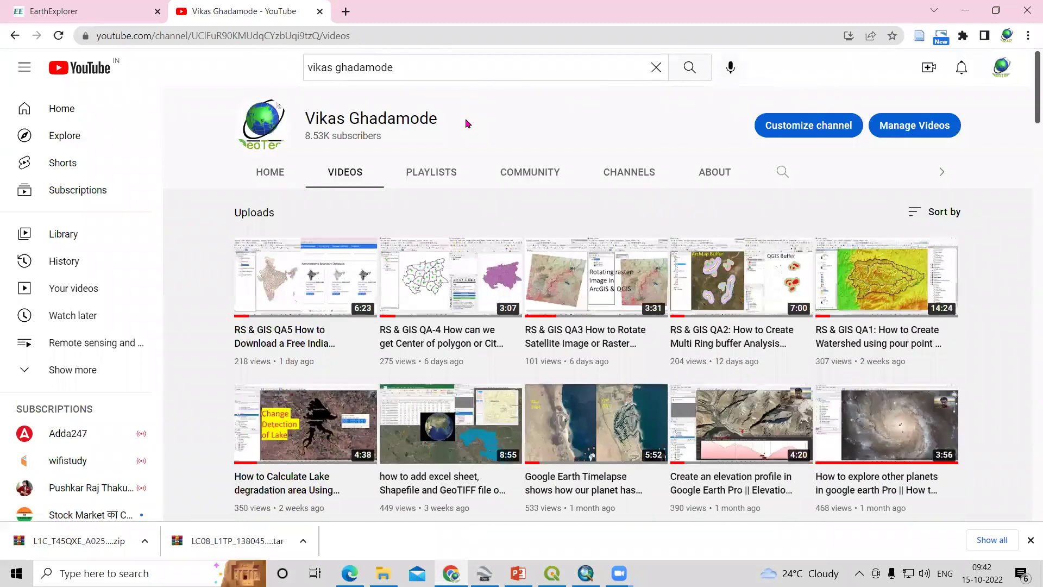
pyautogui.scroll(-3, 444, 343)
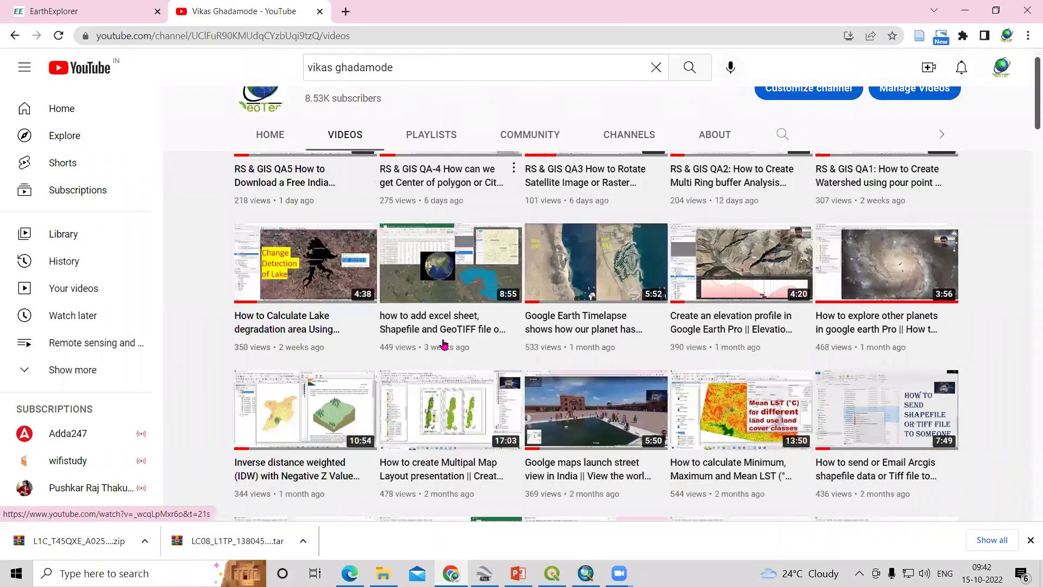
pyautogui.scroll(-15, 444, 343)
pyautogui.scroll(-5, 243, 348)
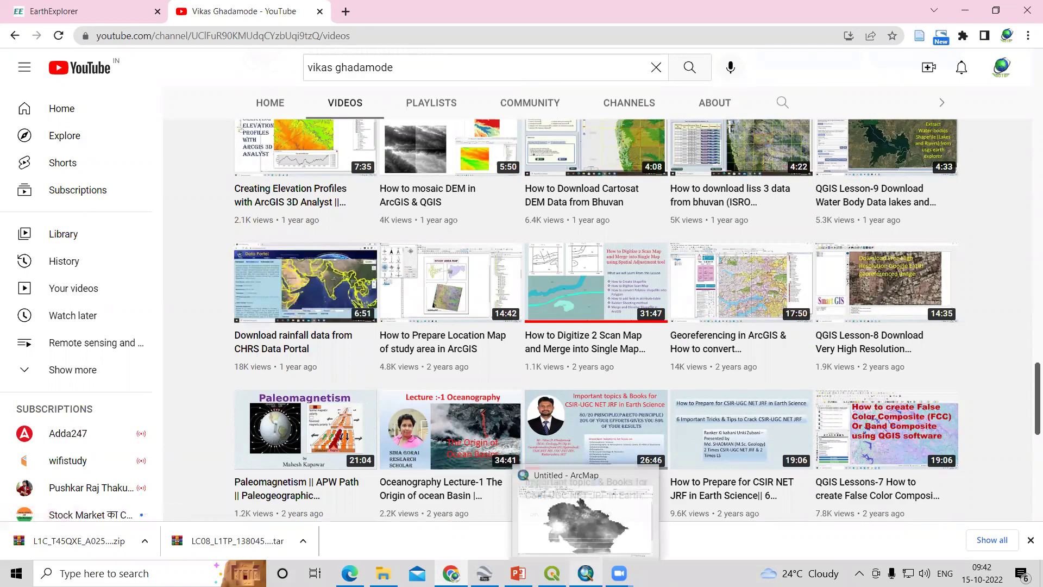
# - Switch back to ArcMap and identify the pixel value of a dark cell at the rainfall raster's northern tip
pyautogui.click(585, 573)
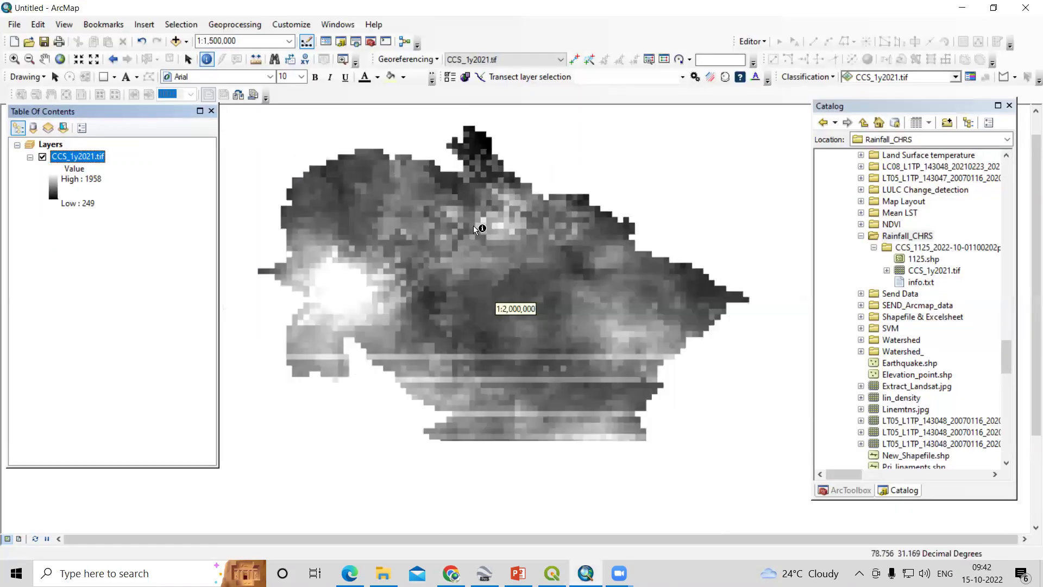
pyautogui.scroll(3, 467, 126)
pyautogui.scroll(1, 467, 126)
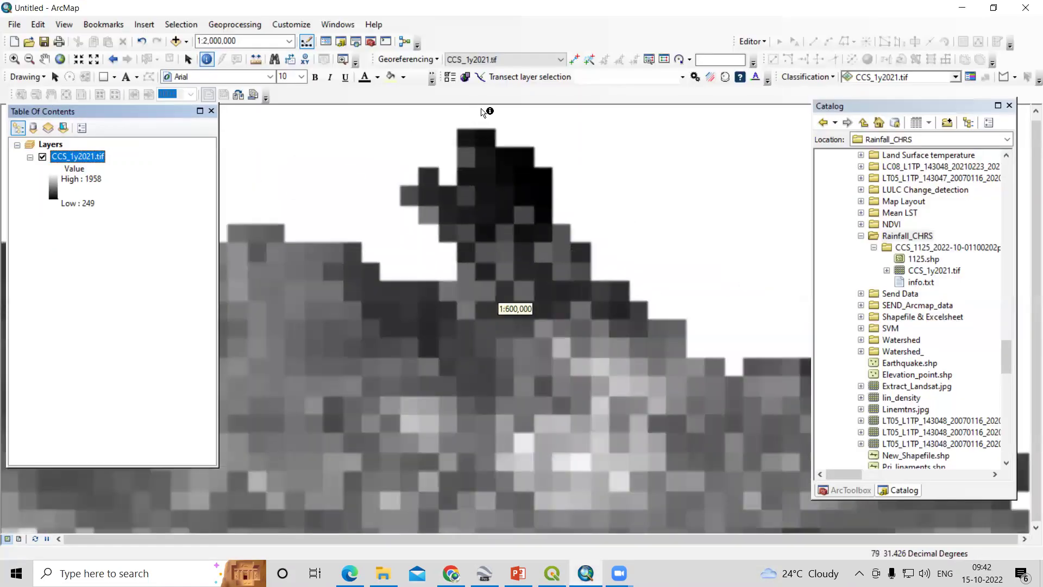
pyautogui.click(487, 143)
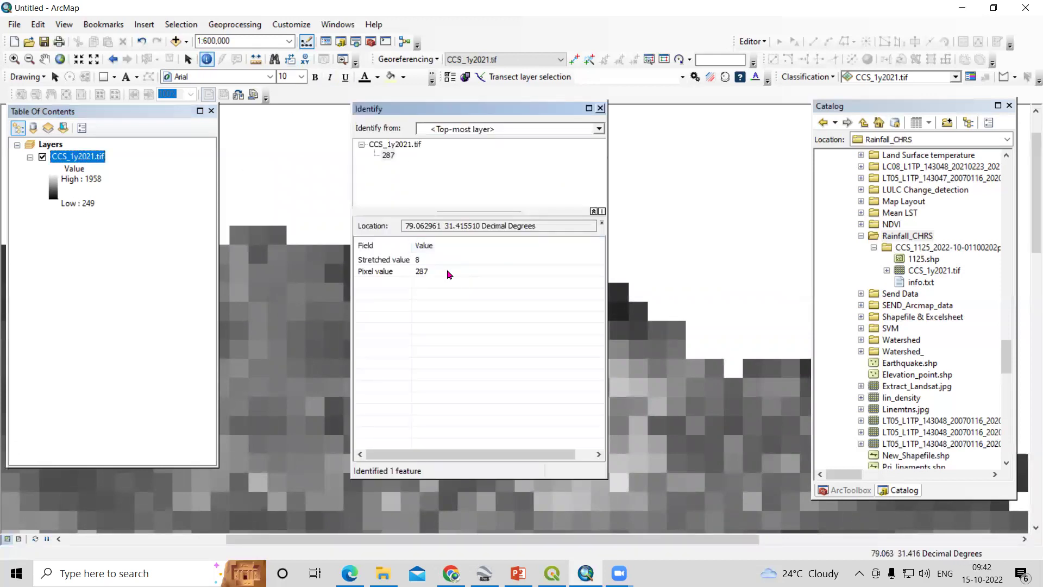
pyautogui.click(601, 108)
pyautogui.scroll(-2, 507, 227)
pyautogui.scroll(-1, 506, 227)
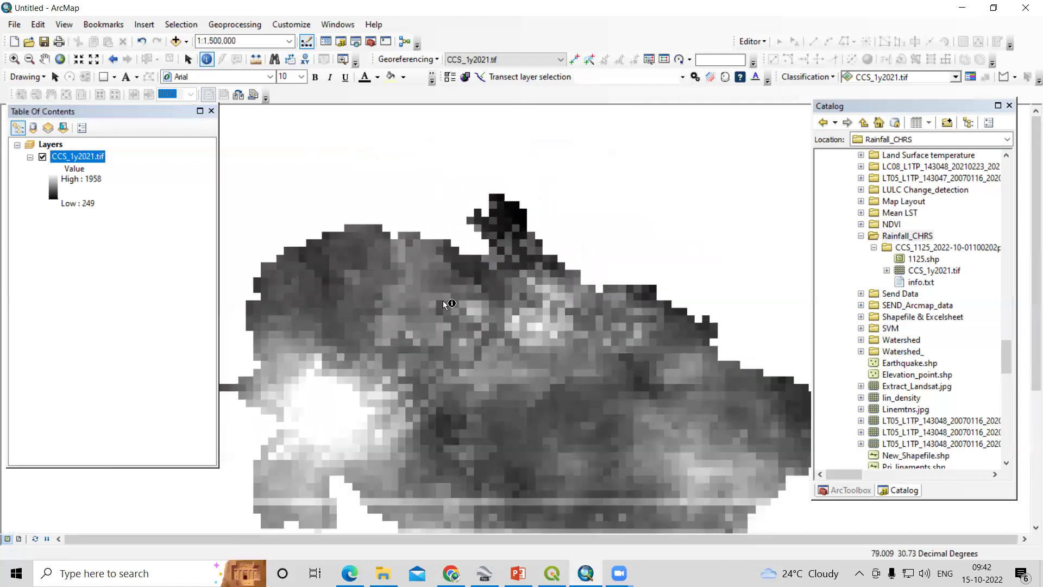
# - Symbolize the CCS_1y2021.tif layer as Classified, computing its histogram and applying the green-yellow-red color ramp
pyautogui.click(93, 158)
pyautogui.rightClick(93, 157)
pyautogui.click(145, 353)
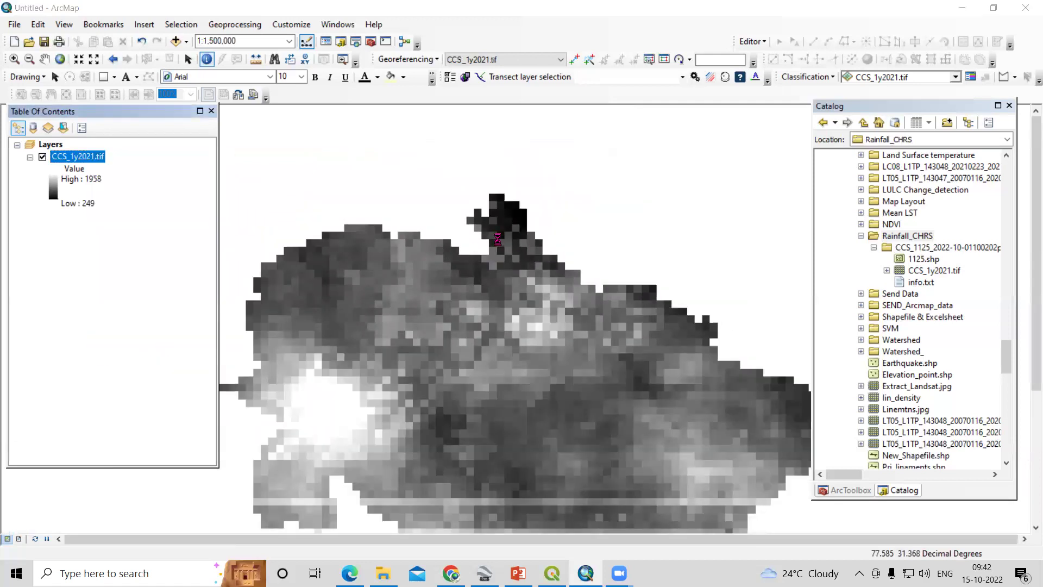
pyautogui.click(331, 196)
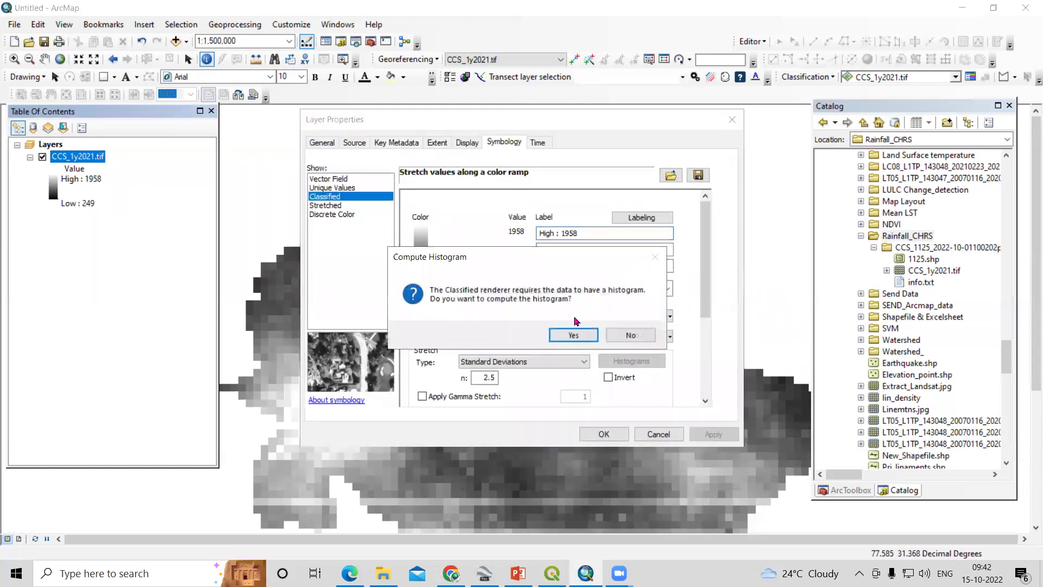
pyautogui.click(574, 334)
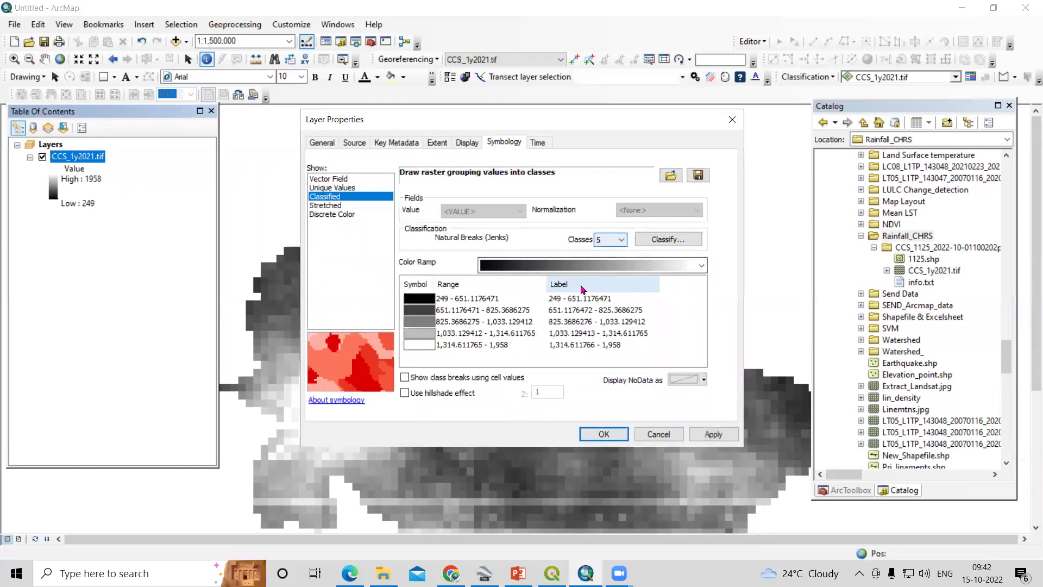
pyautogui.click(580, 267)
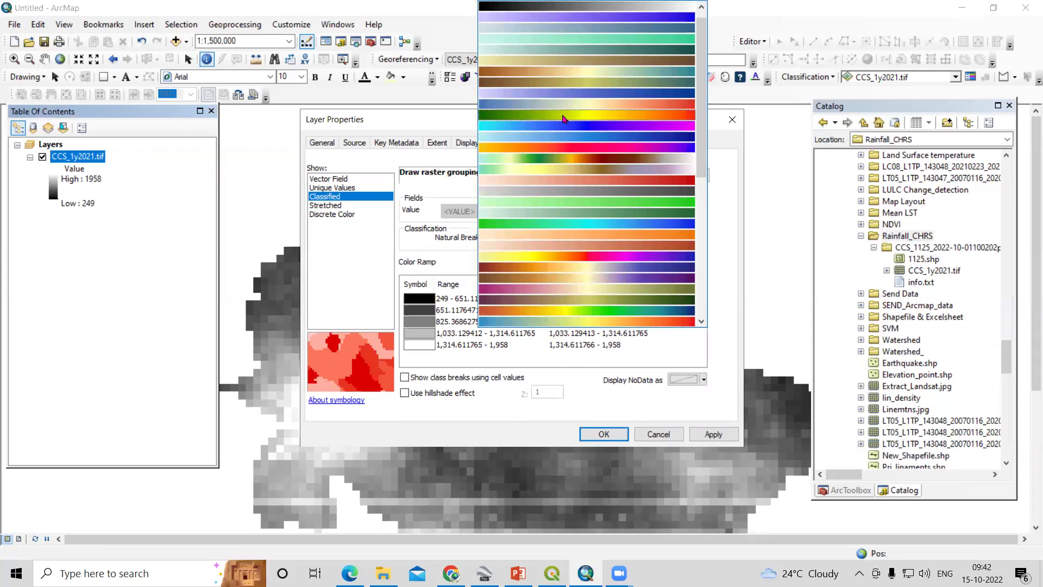
pyautogui.click(564, 119)
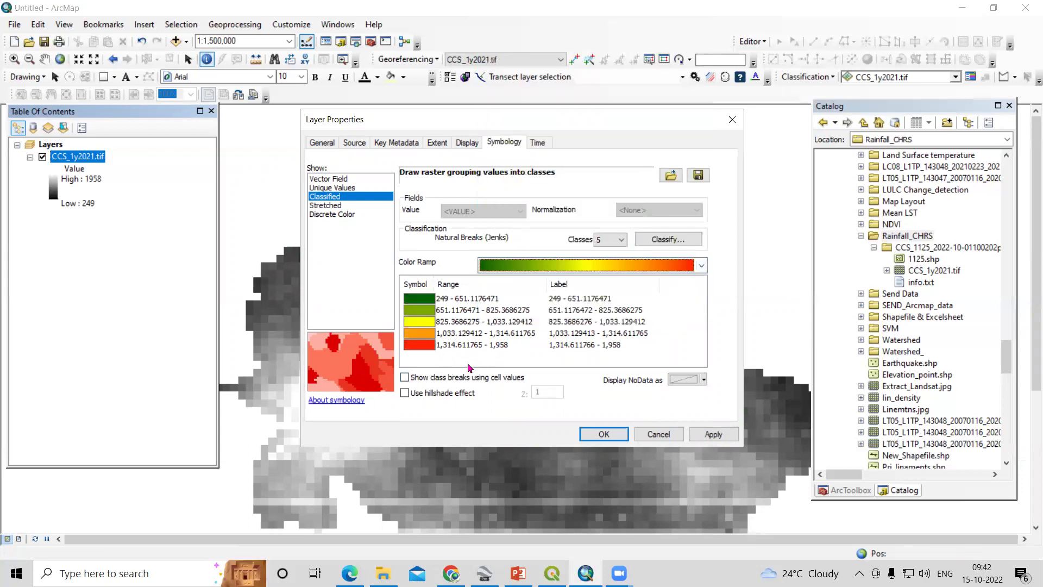
pyautogui.click(713, 434)
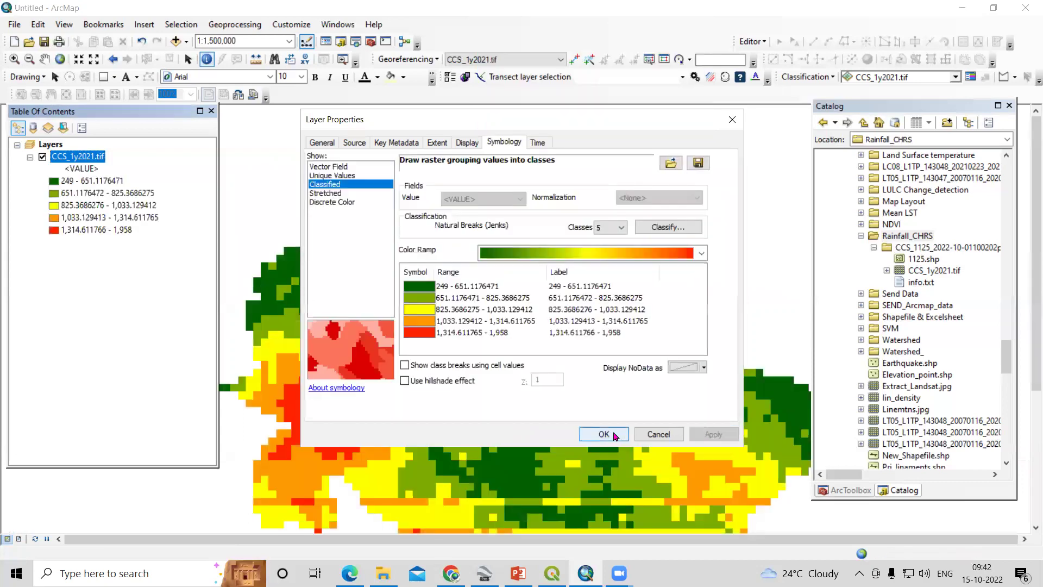
pyautogui.click(603, 434)
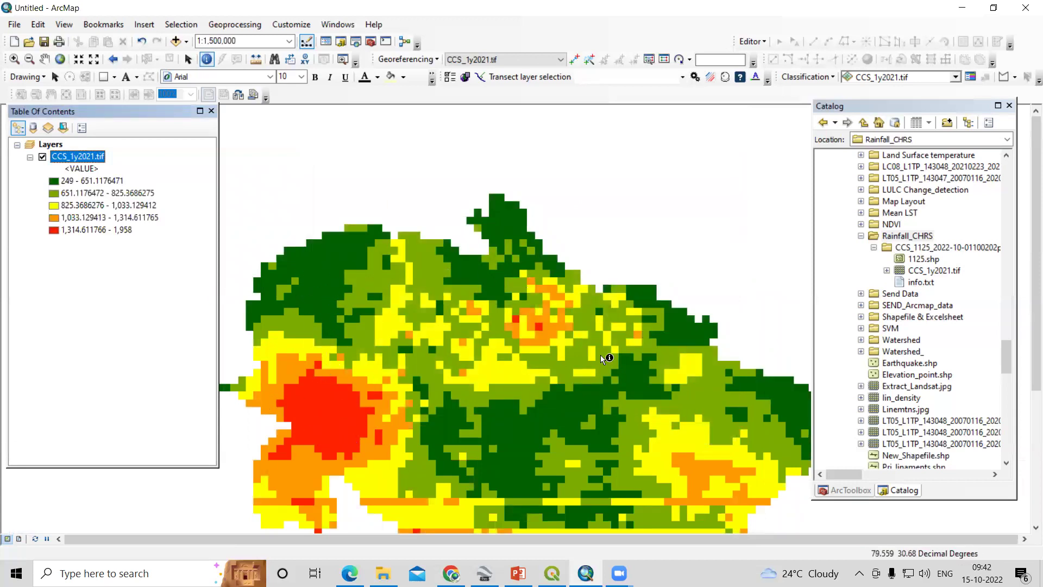
# - Convert CCS_1y2021.tif to point features with the Raster to Point tool, using the Value field and the default output path
pyautogui.scroll(2, 355, 201)
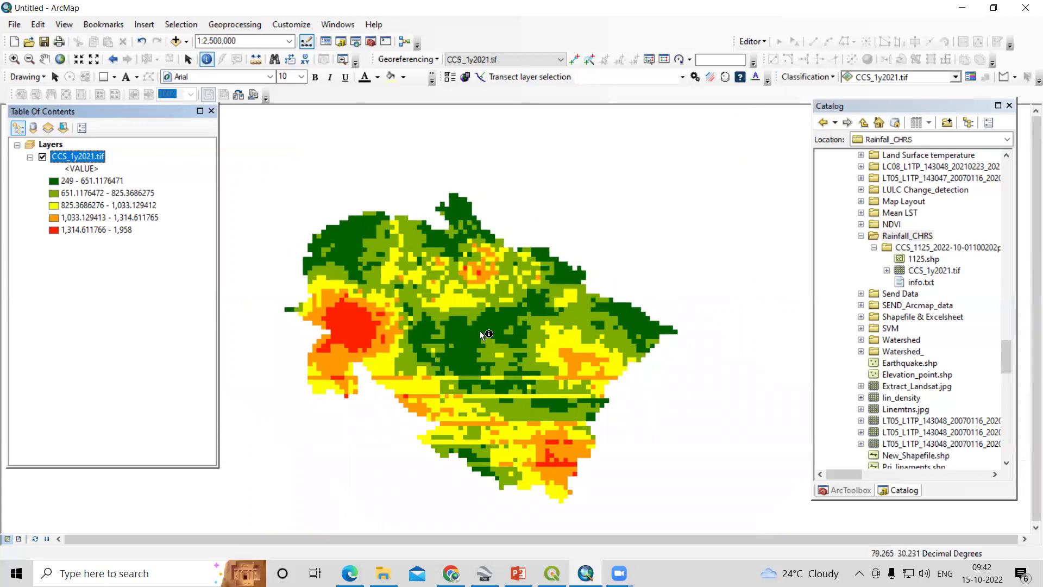
pyautogui.click(839, 491)
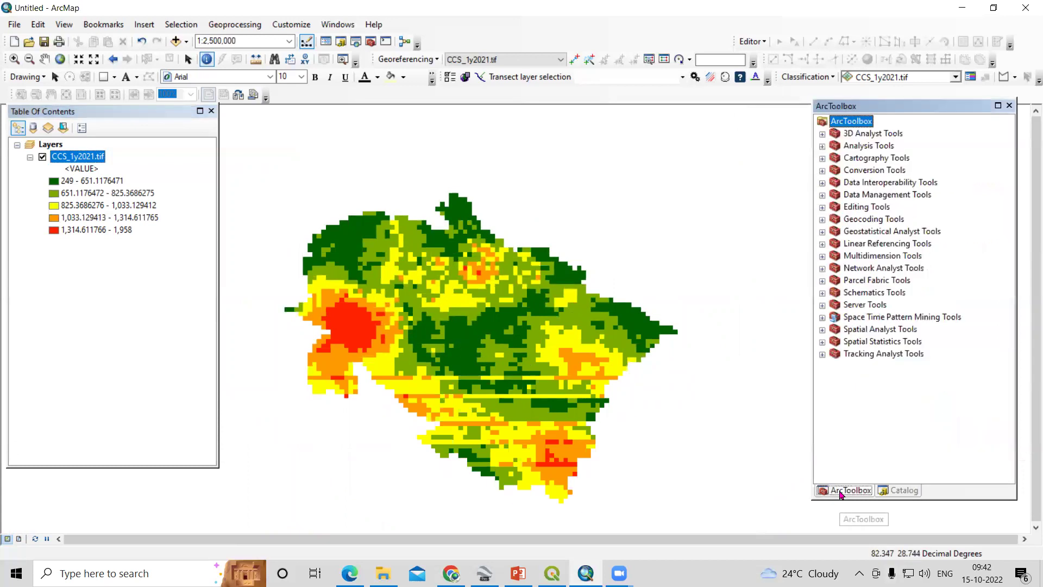
pyautogui.doubleClick(867, 173)
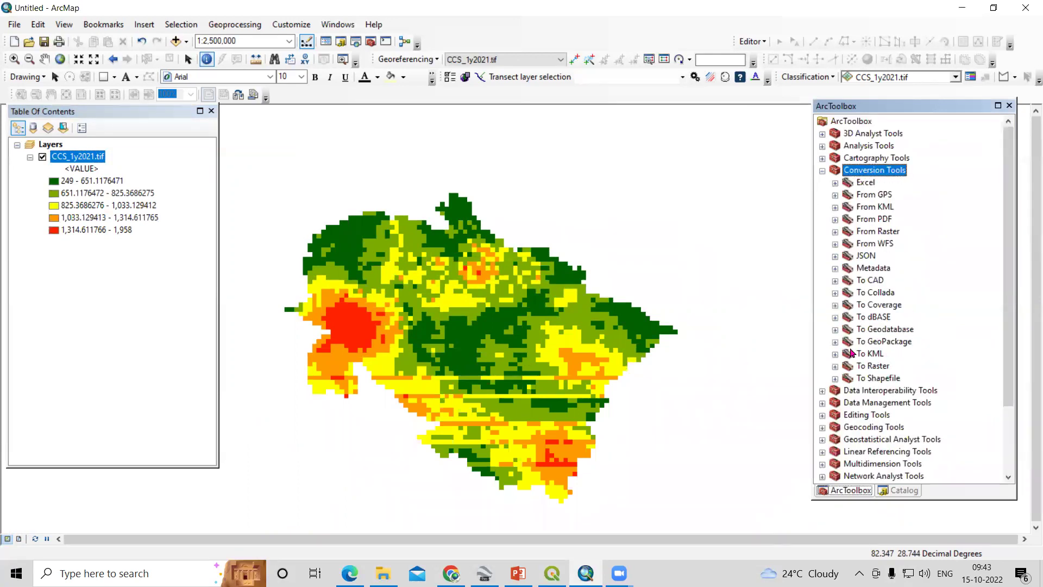
pyautogui.doubleClick(866, 234)
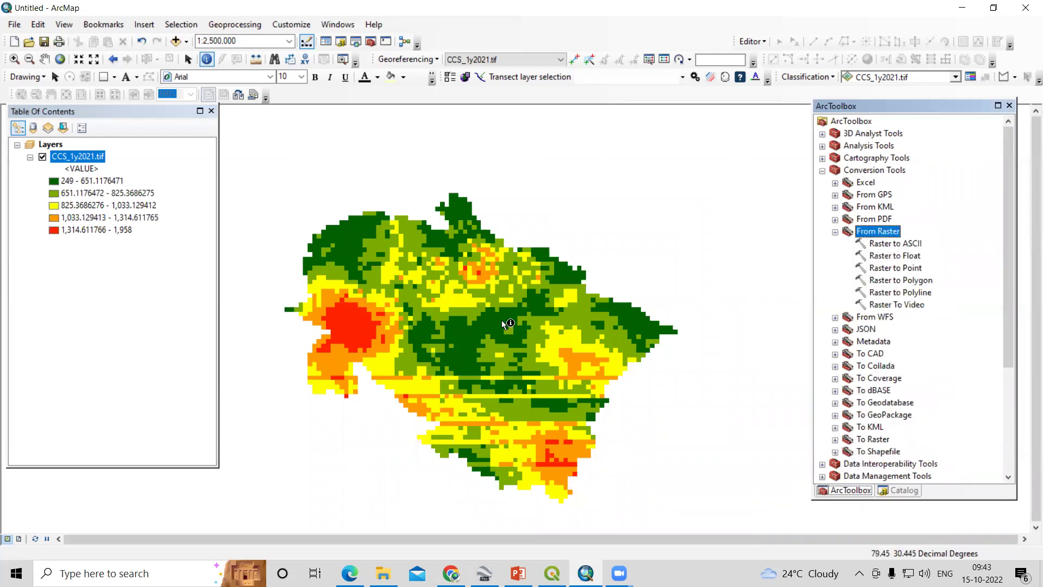
pyautogui.doubleClick(897, 268)
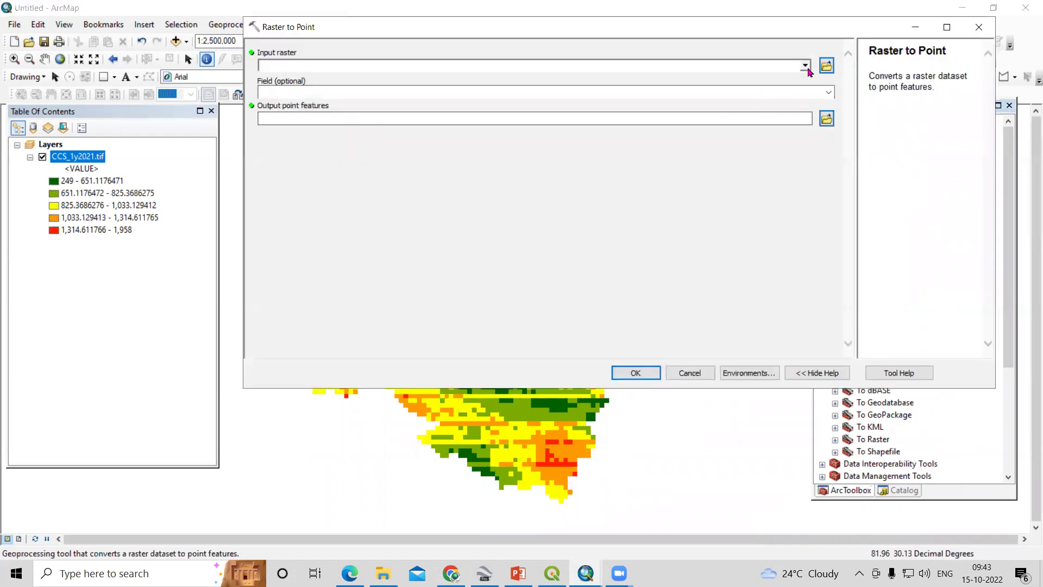
pyautogui.click(804, 66)
pyautogui.click(321, 80)
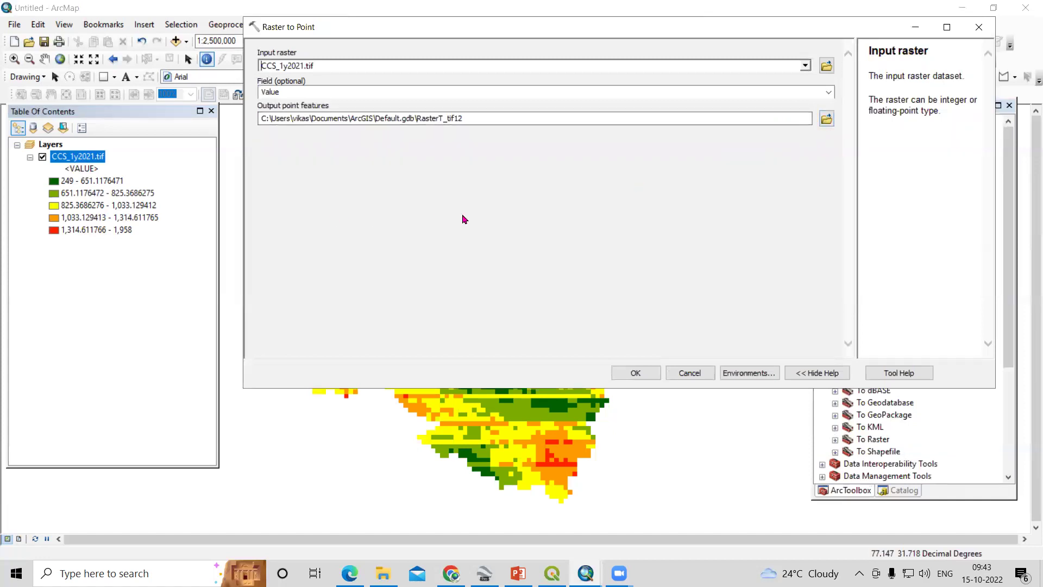
pyautogui.click(635, 373)
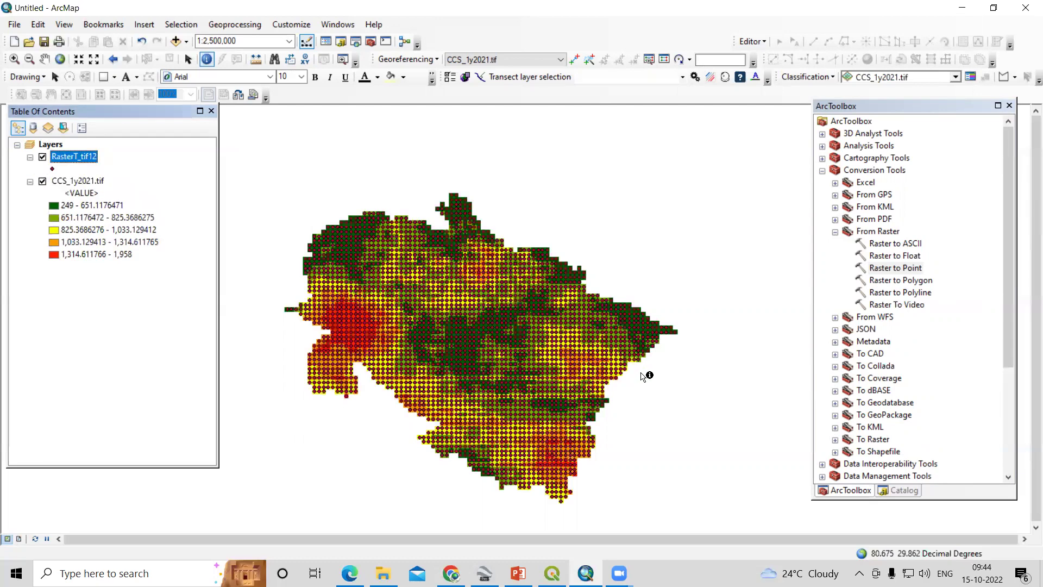
# - Open the attribute table of the RasterT_tif12 point layer and select the records with OBJECTID 40 to 68
pyautogui.rightClick(84, 158)
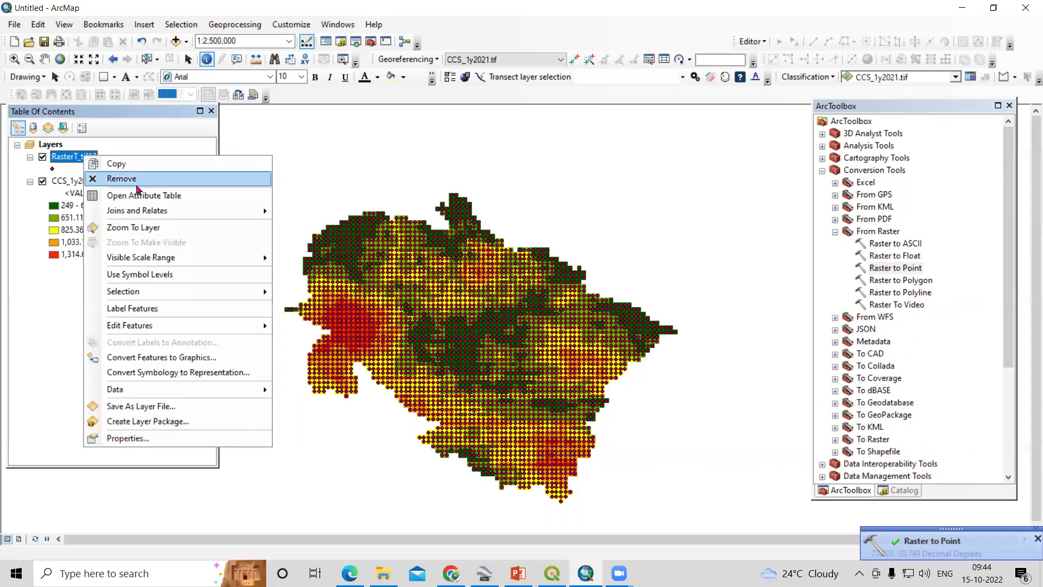
pyautogui.click(148, 199)
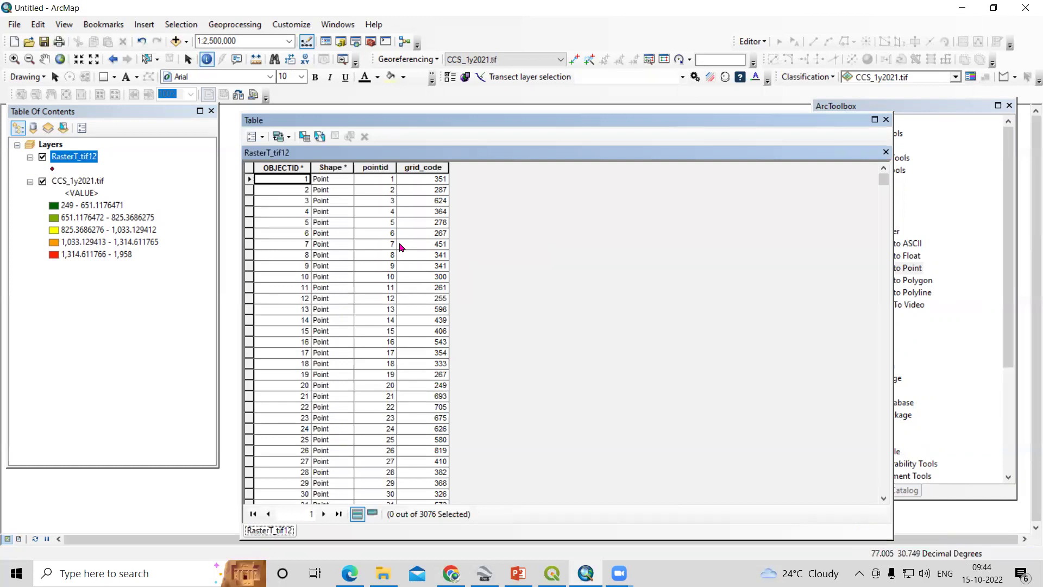
pyautogui.scroll(-13, 434, 196)
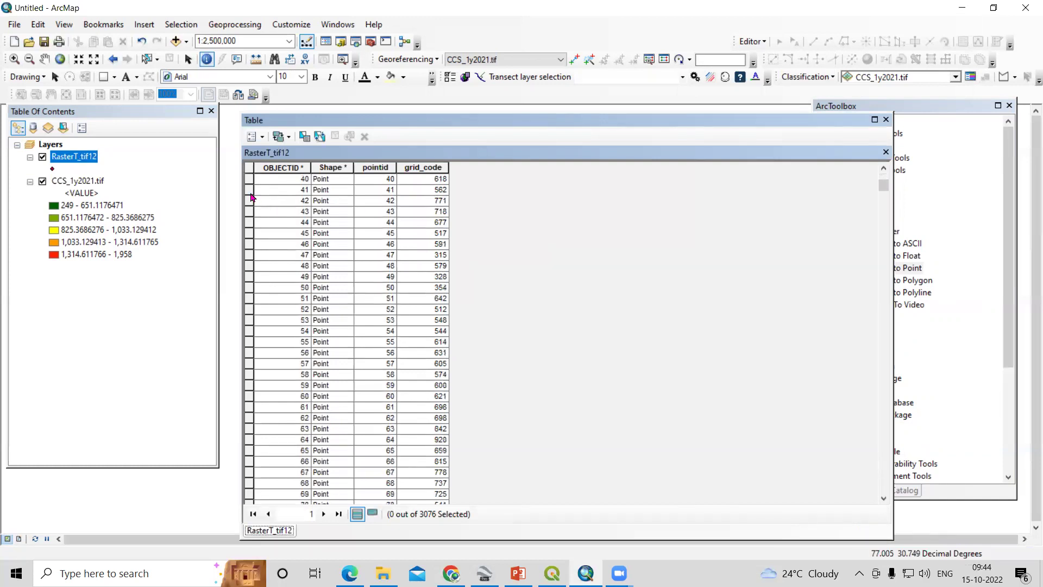
pyautogui.moveTo(249, 188); pyautogui.dragTo(249, 485)
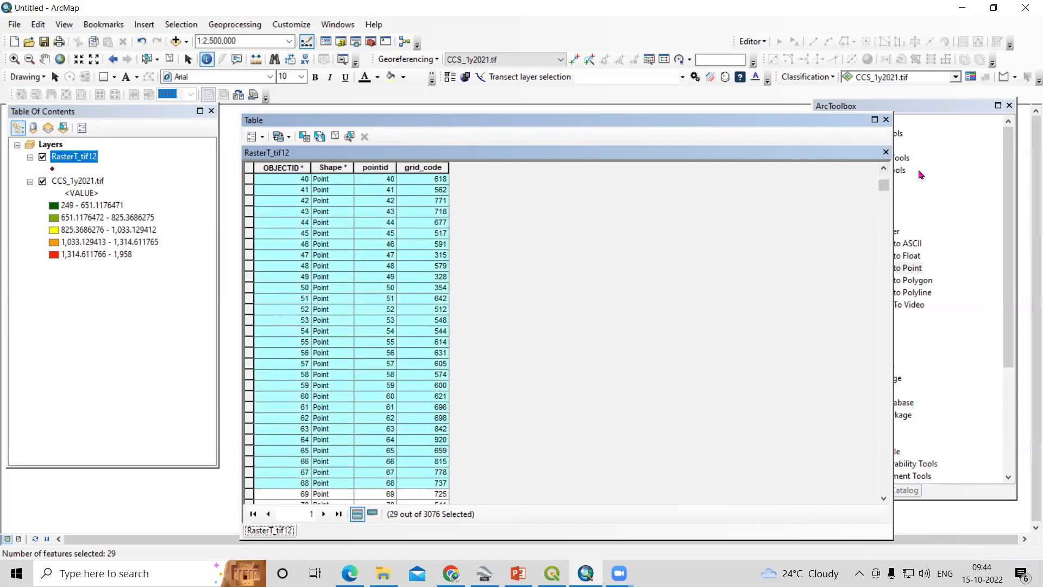
# - Examine the selected points on the map alongside their grid_code values, and close the attribute table
pyautogui.moveTo(804, 151); pyautogui.dragTo(985, 188)
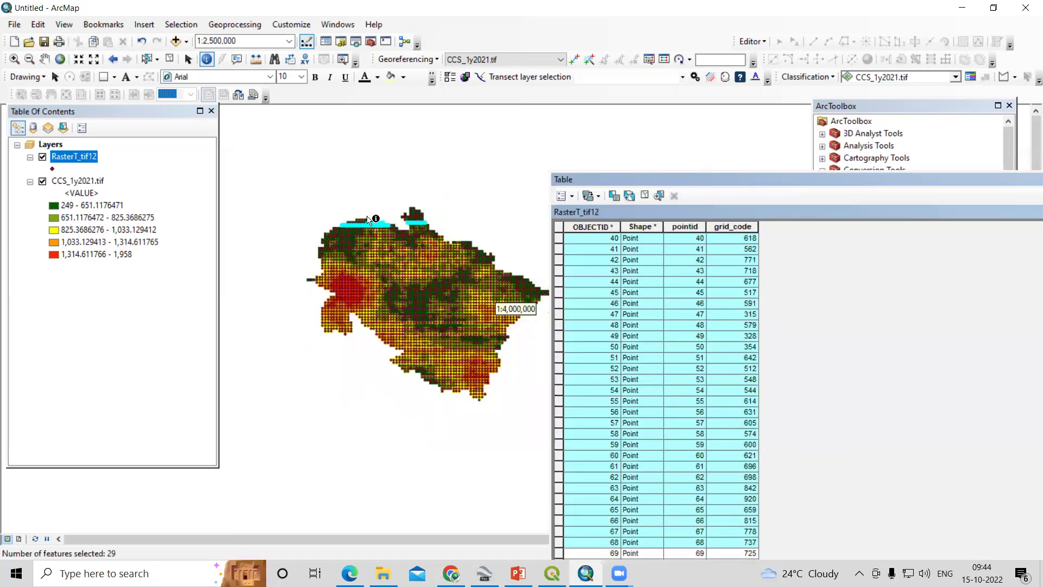
pyautogui.scroll(5, 363, 223)
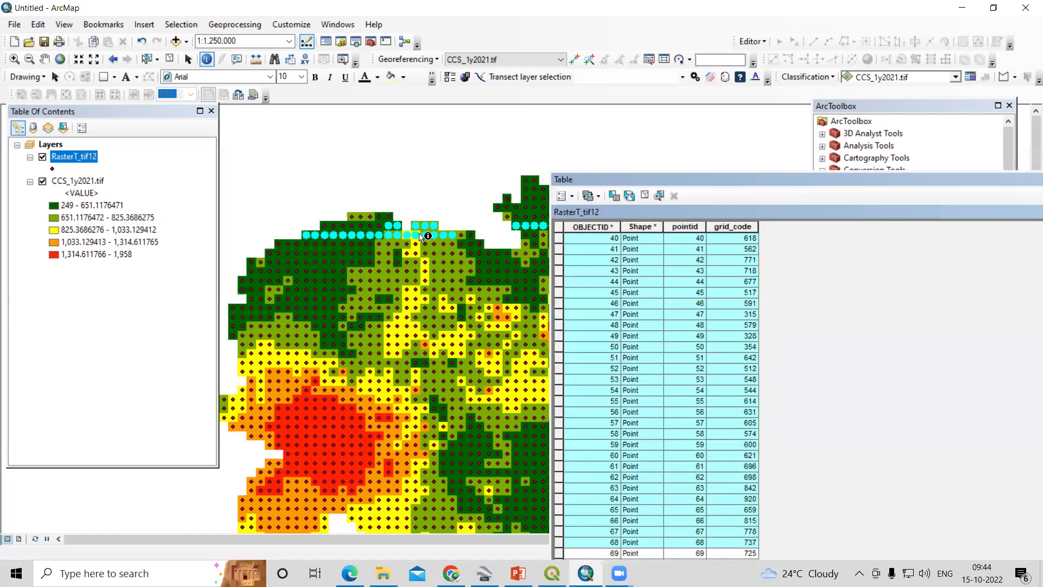
pyautogui.scroll(6, 421, 236)
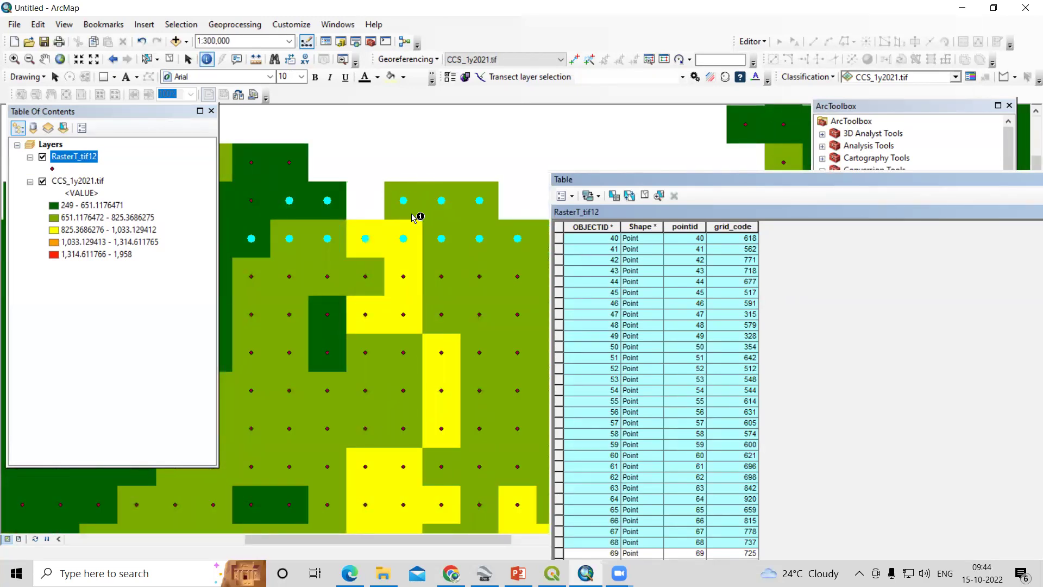
pyautogui.click(734, 249)
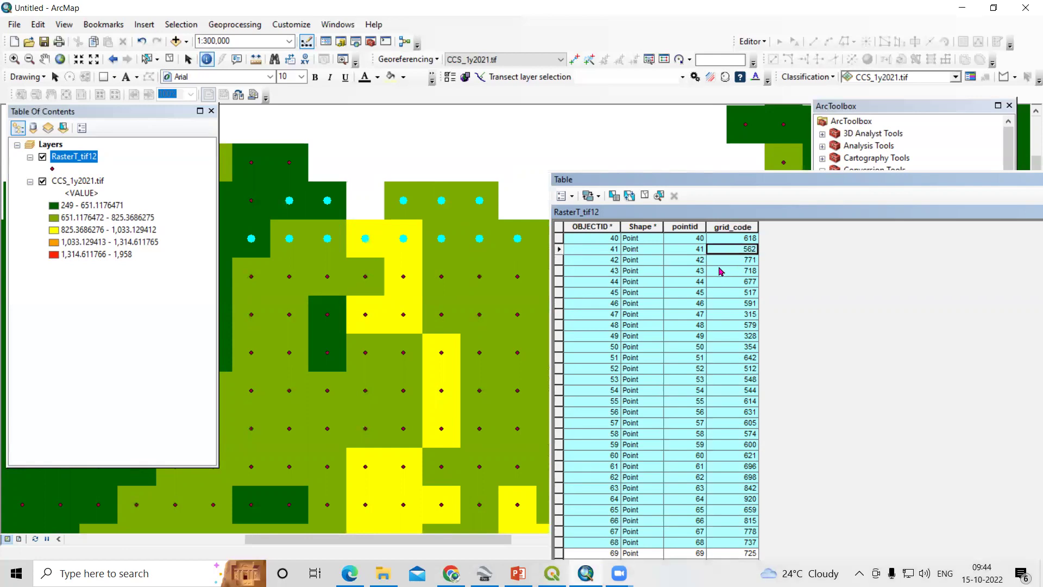
pyautogui.moveTo(560, 180); pyautogui.dragTo(409, 150)
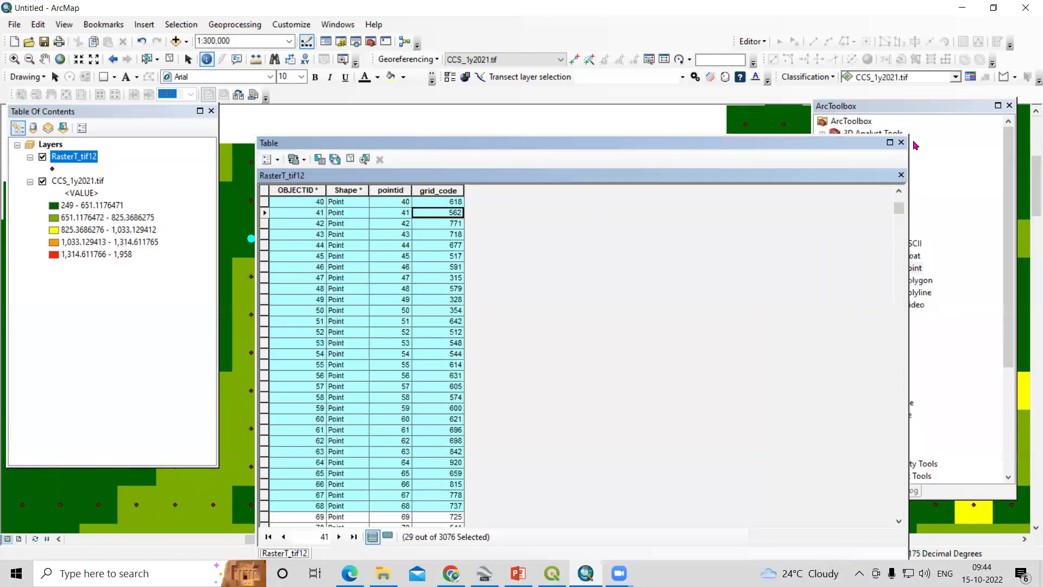
pyautogui.click(902, 147)
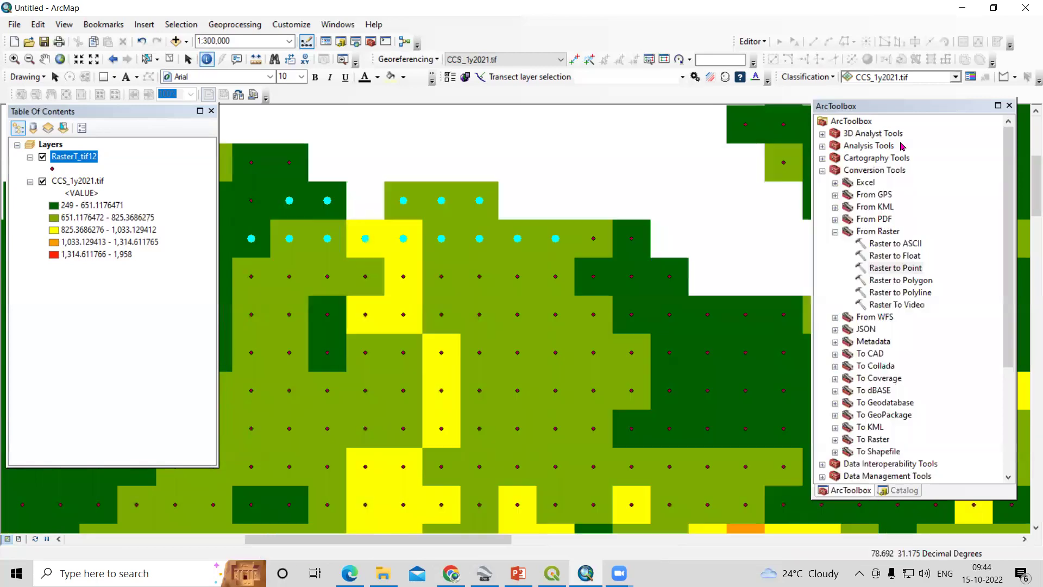
# - Clear the selection of the RasterT_tif12 points and switch to QGIS
pyautogui.click(169, 59)
pyautogui.moveTo(551, 573)
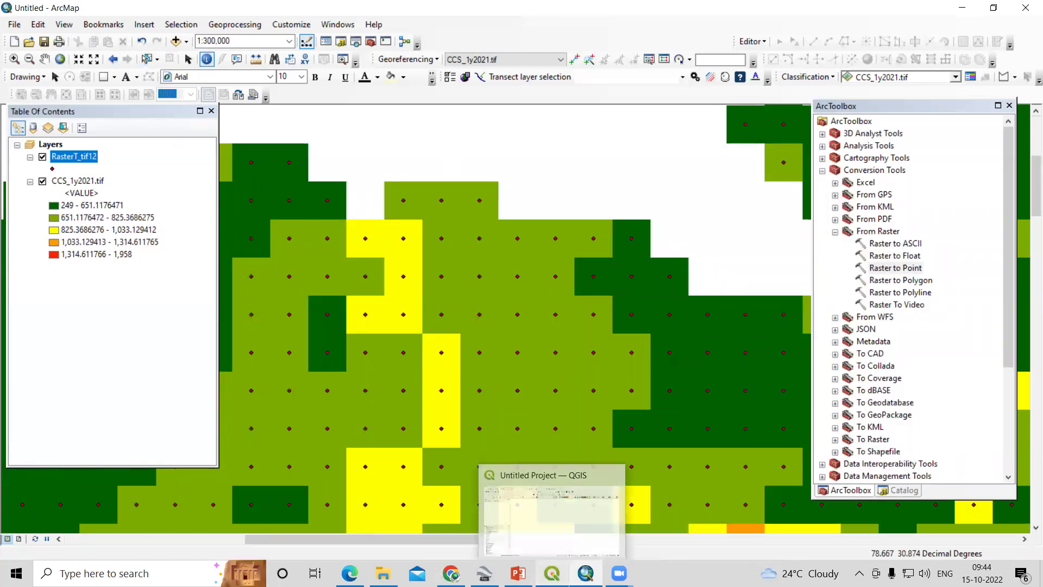
pyautogui.click(560, 525)
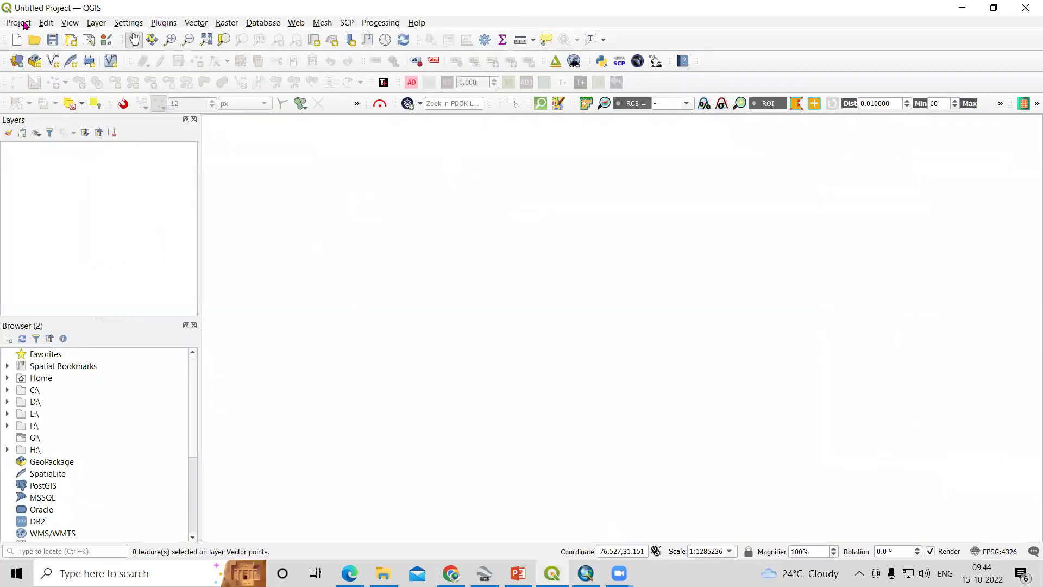
pyautogui.click(98, 24)
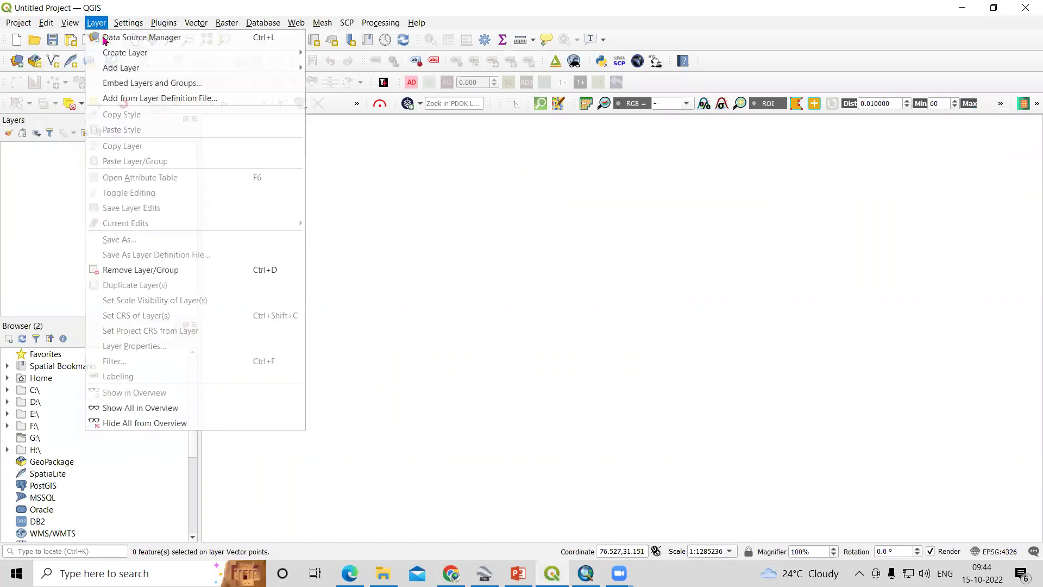
pyautogui.moveTo(208, 72)
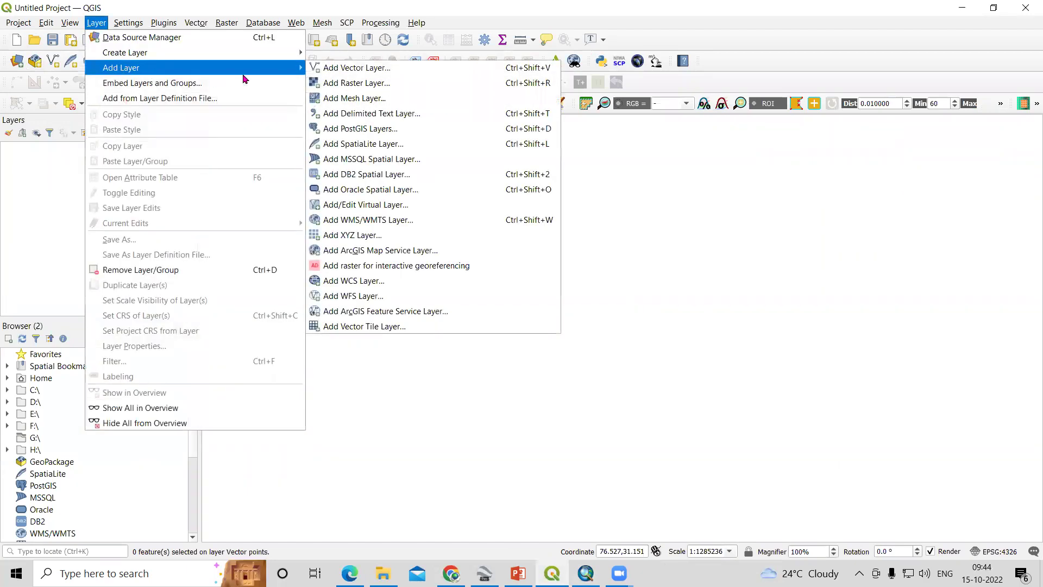
pyautogui.click(339, 83)
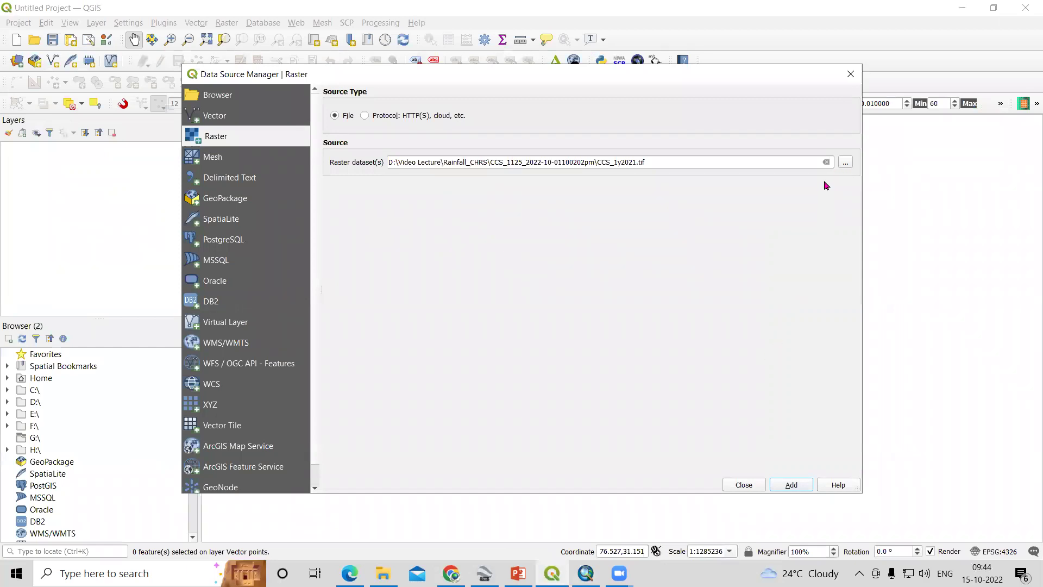
pyautogui.click(844, 164)
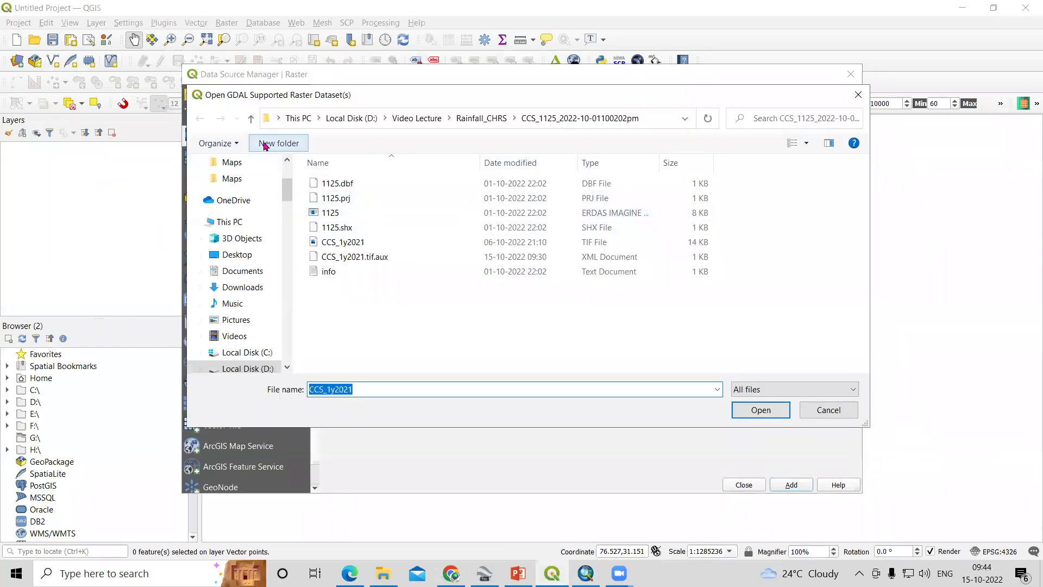
pyautogui.click(353, 245)
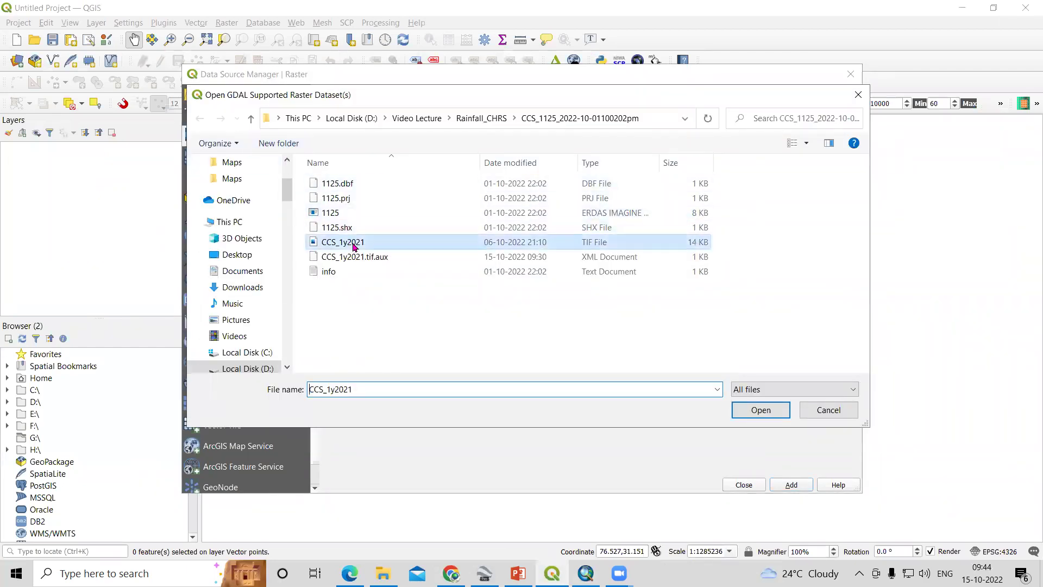
pyautogui.click(760, 410)
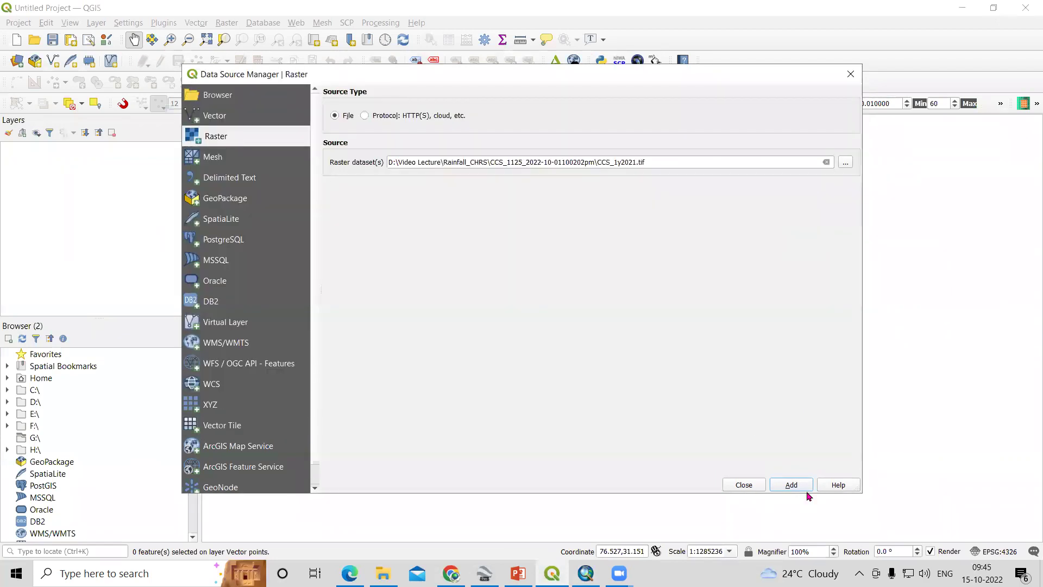
pyautogui.click(798, 488)
pyautogui.click(743, 485)
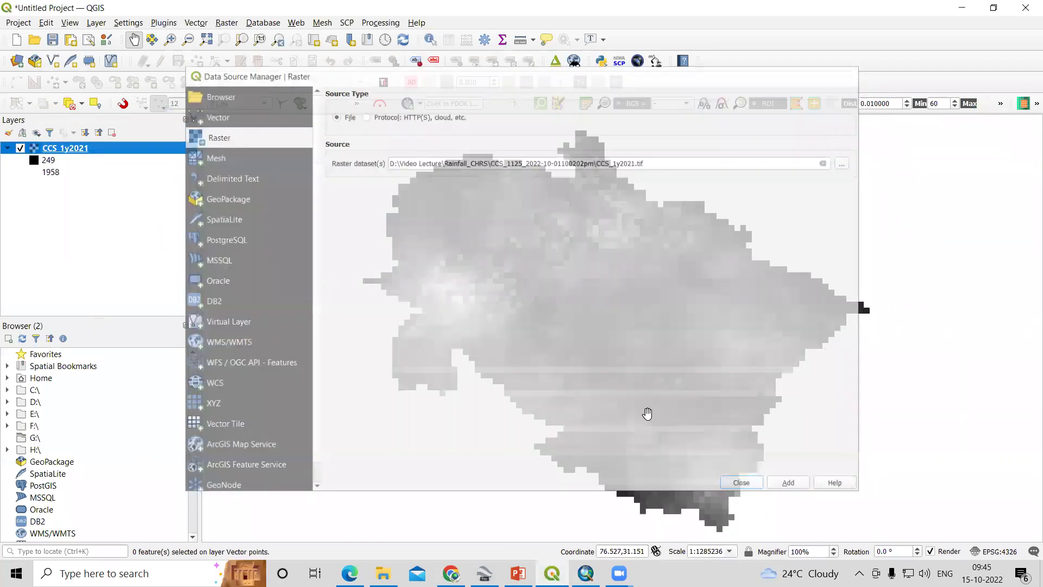
# - Search the Processing Toolbox for "Raster to" and open the Raster pixels to points tool
pyautogui.moveTo(569, 278); pyautogui.dragTo(549, 284)
pyautogui.click(381, 23)
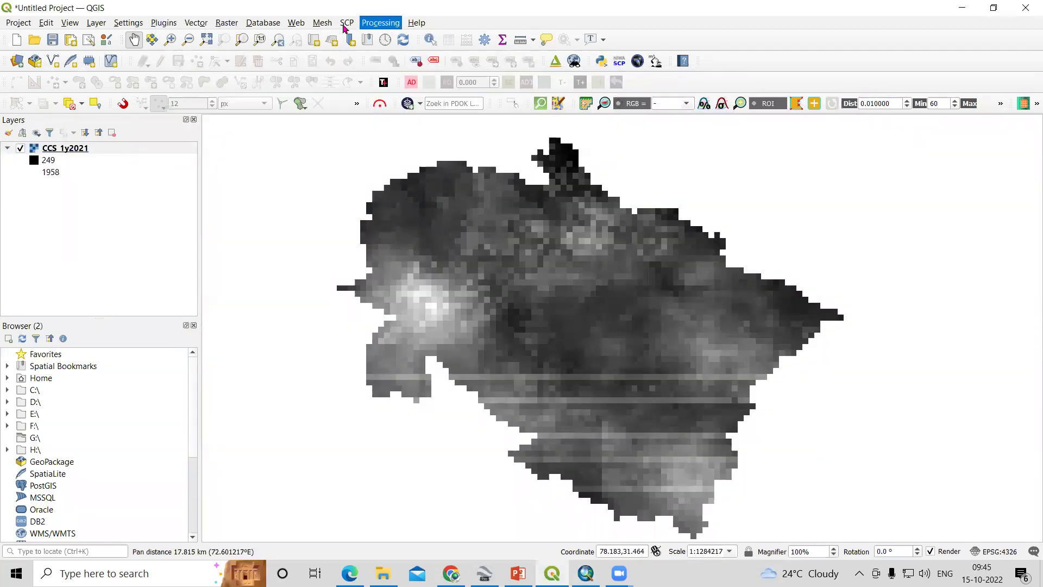
pyautogui.click(389, 38)
pyautogui.write('raster to poi')
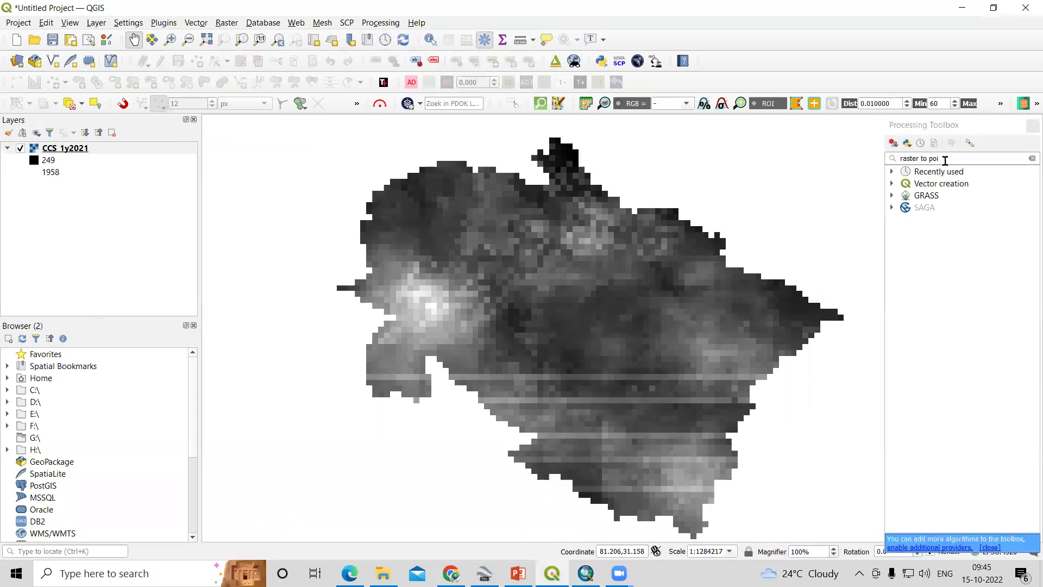
pyautogui.hotkey('ctrl', 'a')
pyautogui.press('BackSpace')
pyautogui.write('Ras')
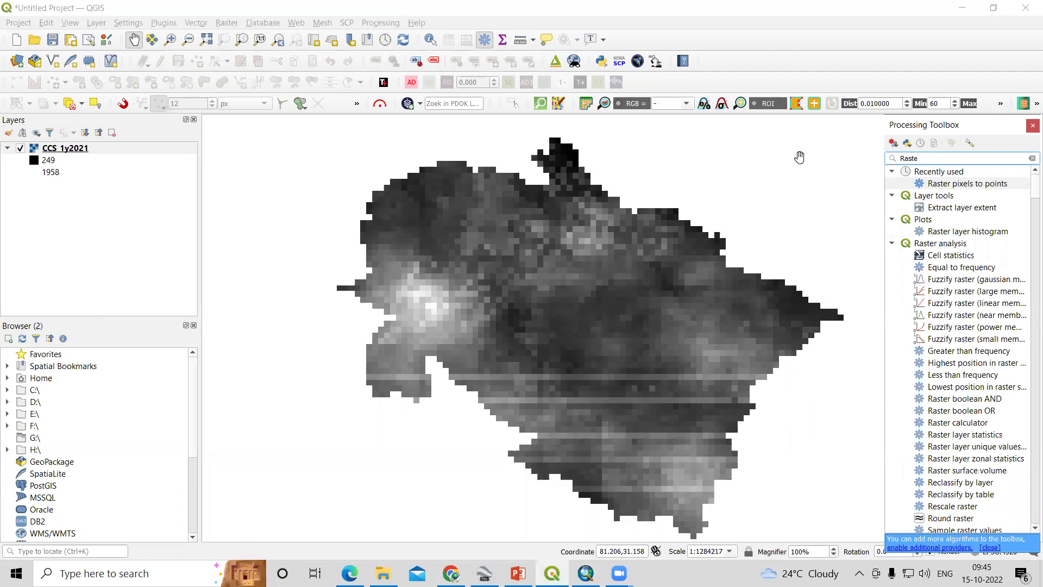
pyautogui.write('ter to')
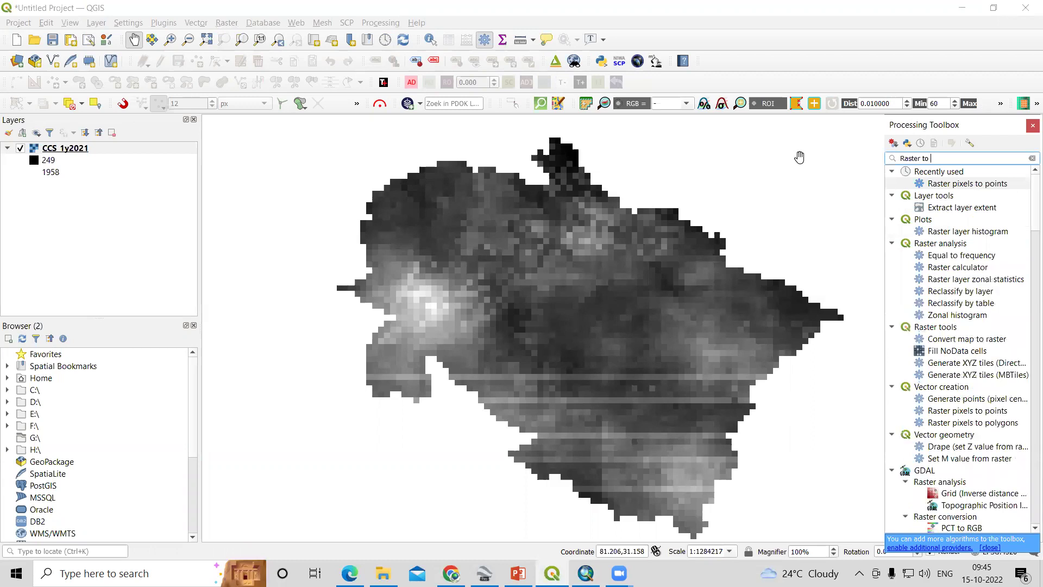
pyautogui.click(965, 184)
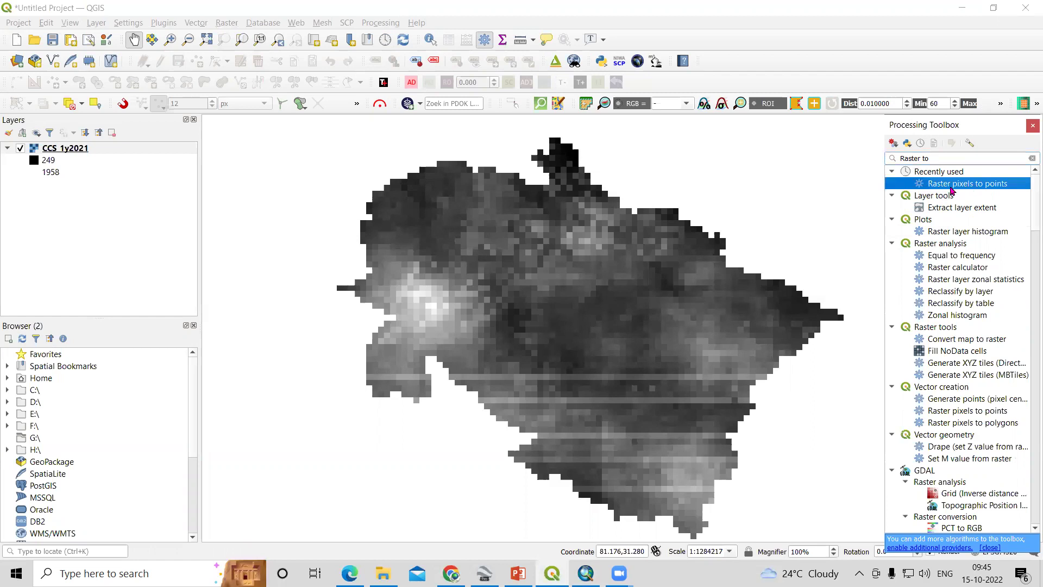
pyautogui.doubleClick(991, 184)
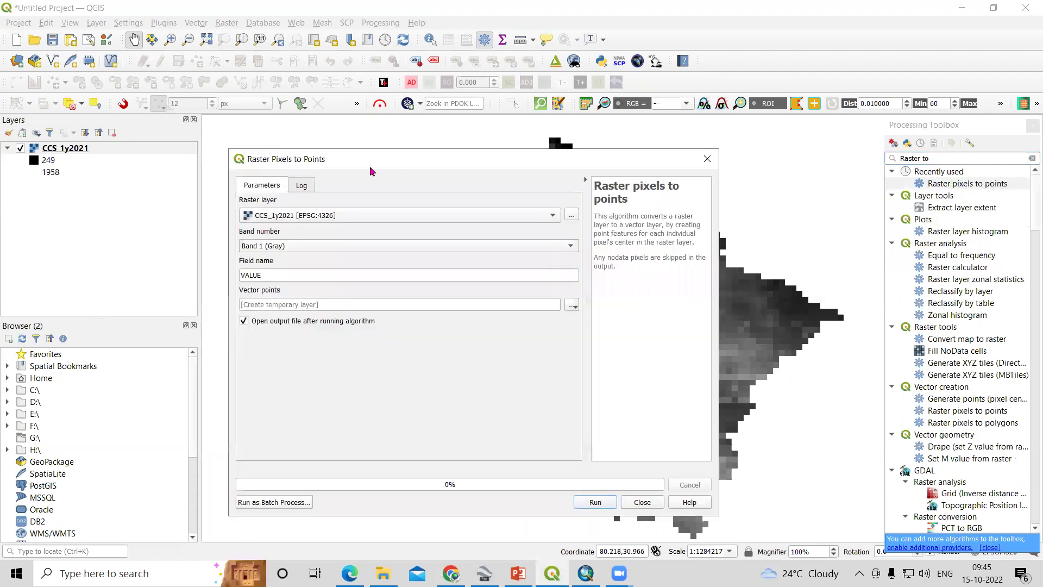
# - Convert Band 1 of CCS_1y2021 to a temporary point layer with the field name VALUE, and close the tool
pyautogui.click(366, 200)
pyautogui.click(367, 200)
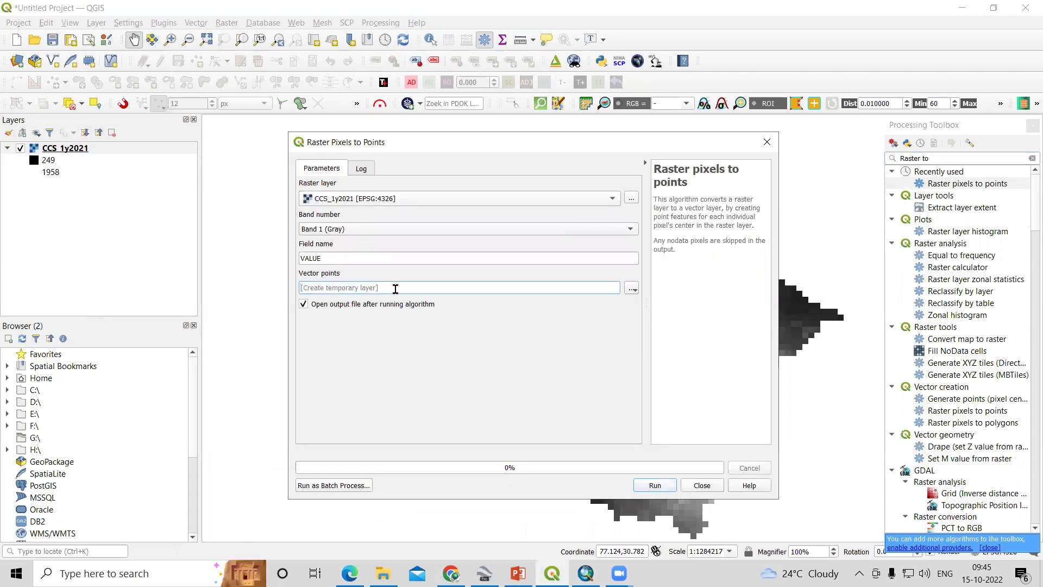
pyautogui.click(655, 486)
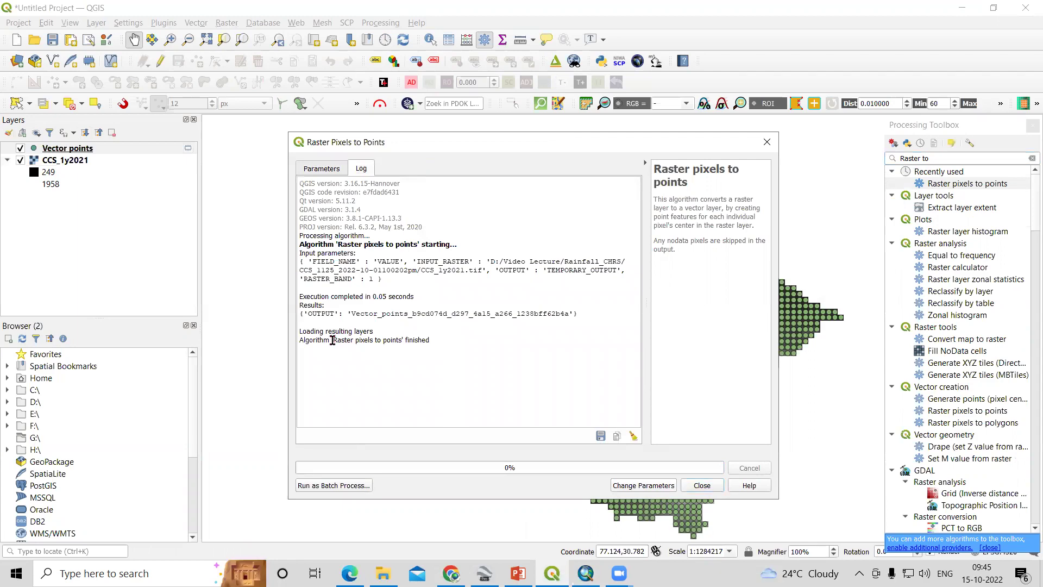
pyautogui.moveTo(332, 340); pyautogui.dragTo(436, 340)
pyautogui.click(701, 485)
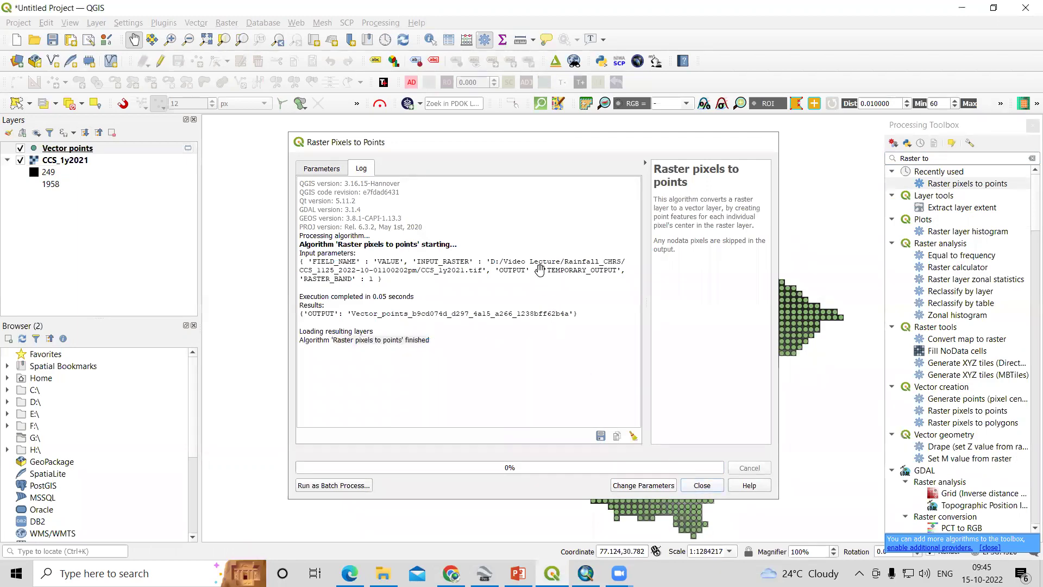
# - Open the attribute table of the Vector points layer and select rows 1 to 35
pyautogui.scroll(3, 541, 205)
pyautogui.moveTo(588, 181); pyautogui.dragTo(526, 360)
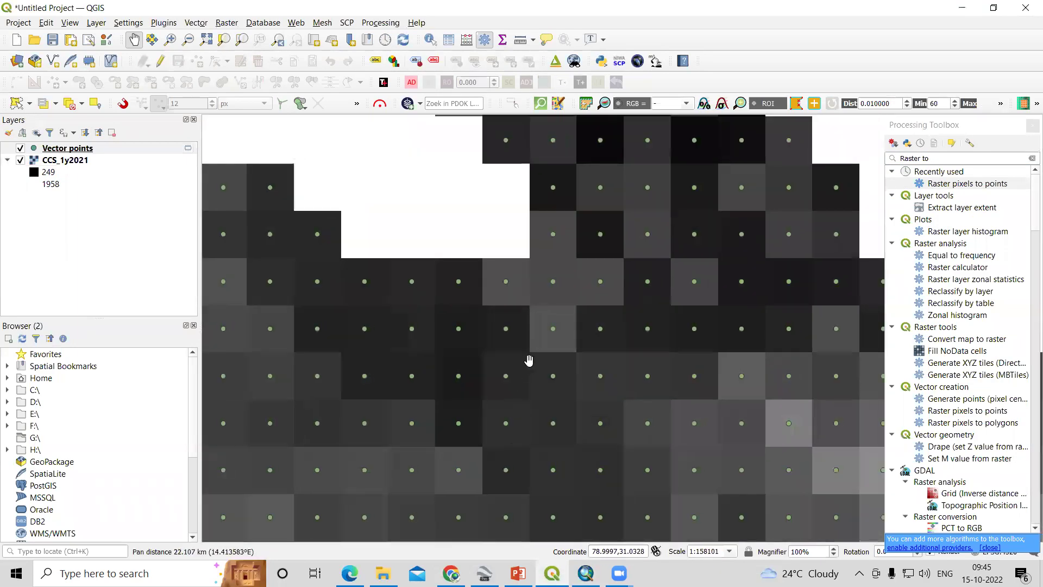
pyautogui.scroll(-2, 526, 360)
pyautogui.moveTo(545, 314); pyautogui.dragTo(563, 279)
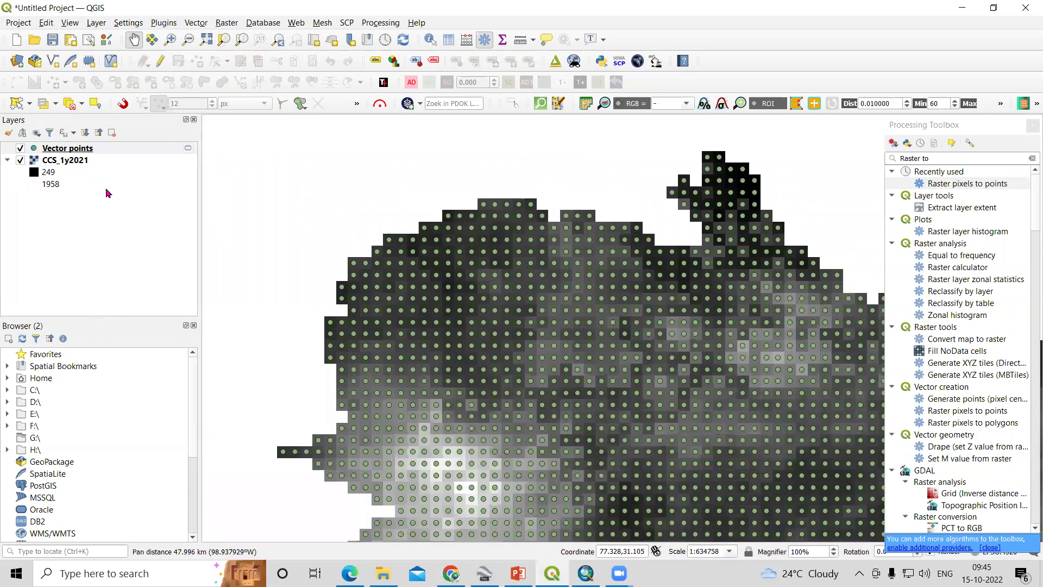
pyautogui.rightClick(68, 149)
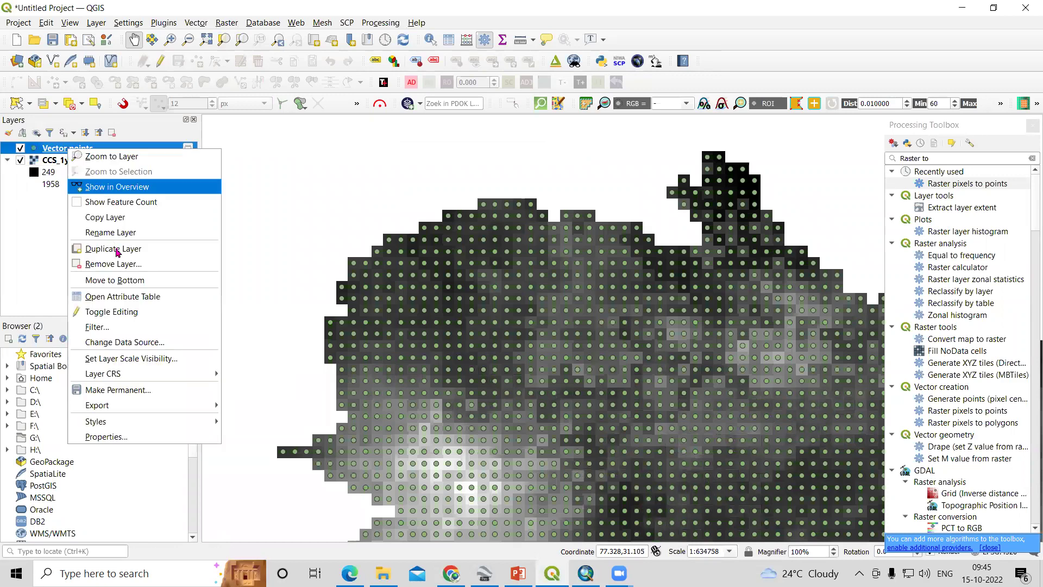
pyautogui.click(135, 298)
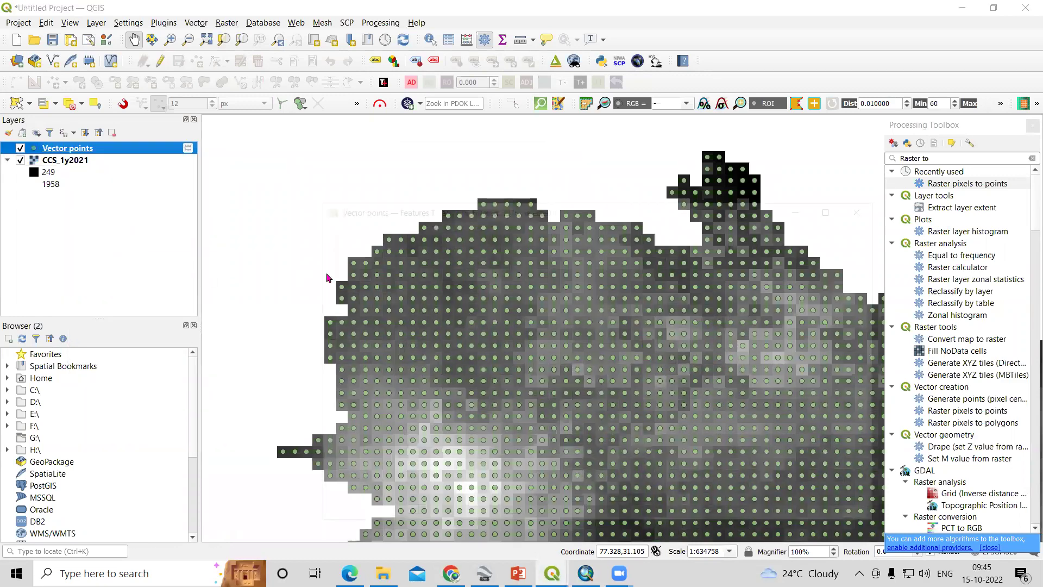
pyautogui.moveTo(427, 211); pyautogui.dragTo(597, 96)
pyautogui.moveTo(487, 146); pyautogui.dragTo(501, 399)
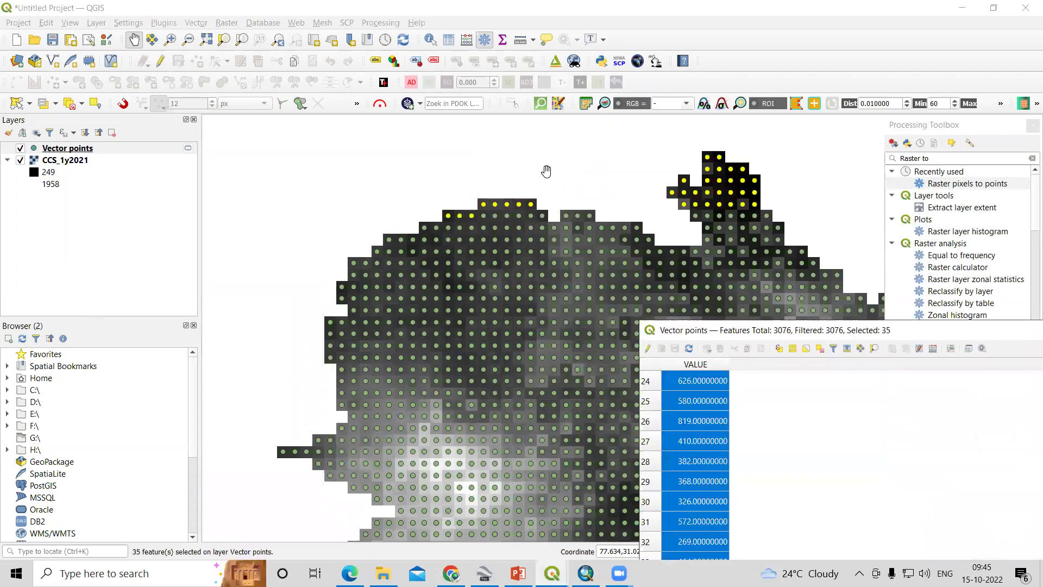
# - Examine the selected points on the map alongside their VALUE entries, and close the attribute table
pyautogui.scroll(3, 542, 250)
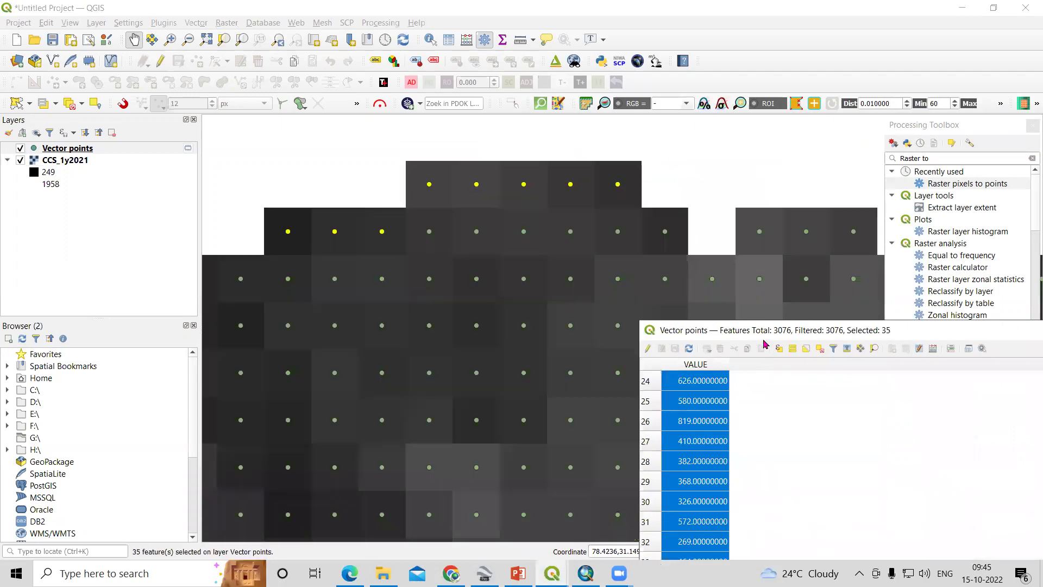
pyautogui.moveTo(759, 335); pyautogui.dragTo(402, 260)
pyautogui.click(335, 326)
pyautogui.click(329, 375)
pyautogui.click(334, 408)
pyautogui.click(334, 429)
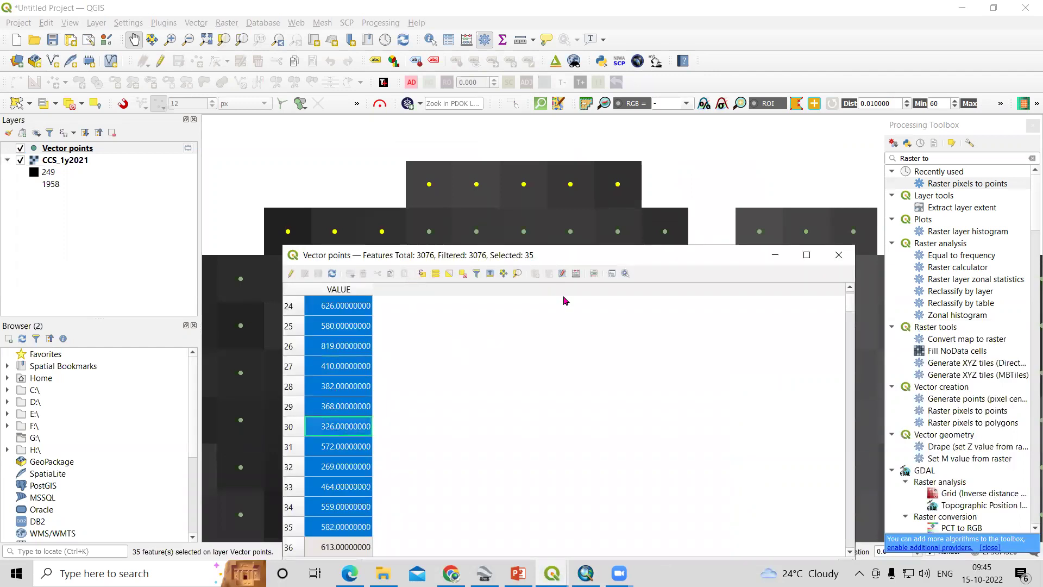
pyautogui.click(838, 255)
pyautogui.scroll(3, 478, 174)
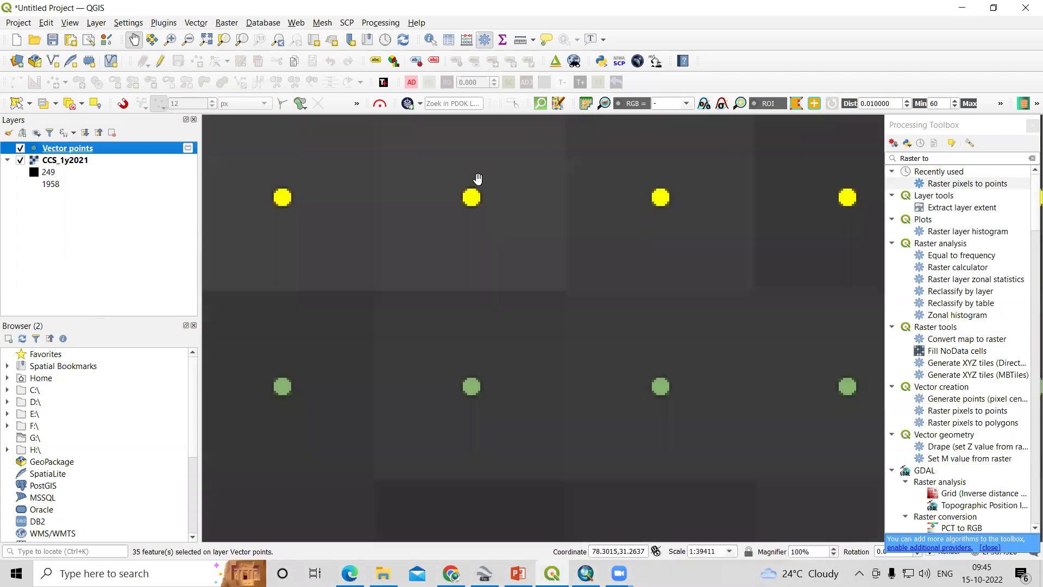
pyautogui.scroll(-2, 476, 225)
pyautogui.moveTo(496, 320); pyautogui.dragTo(433, 246)
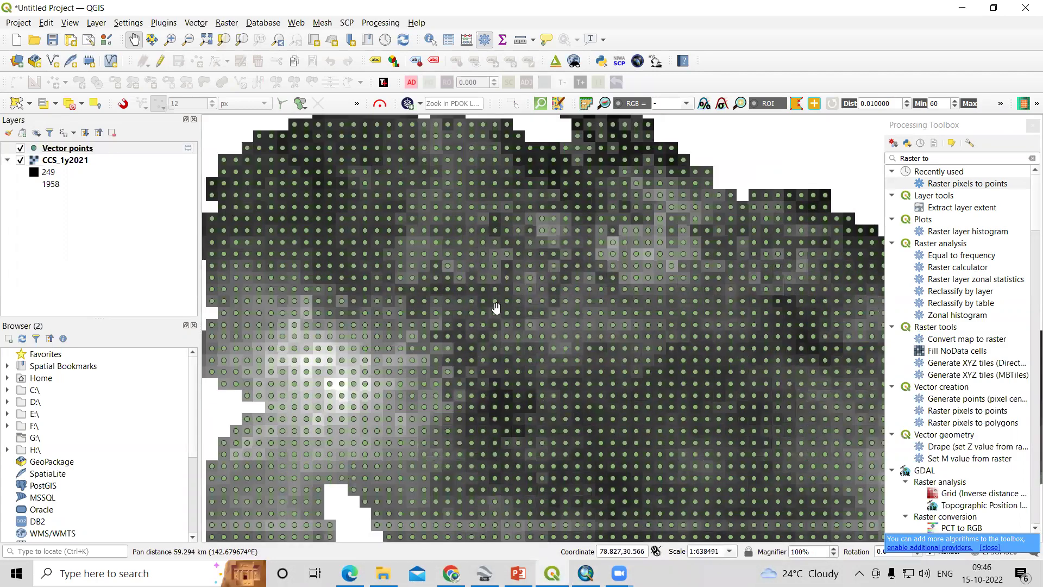
pyautogui.moveTo(568, 371); pyautogui.dragTo(496, 307)
pyautogui.scroll(-1, 476, 324)
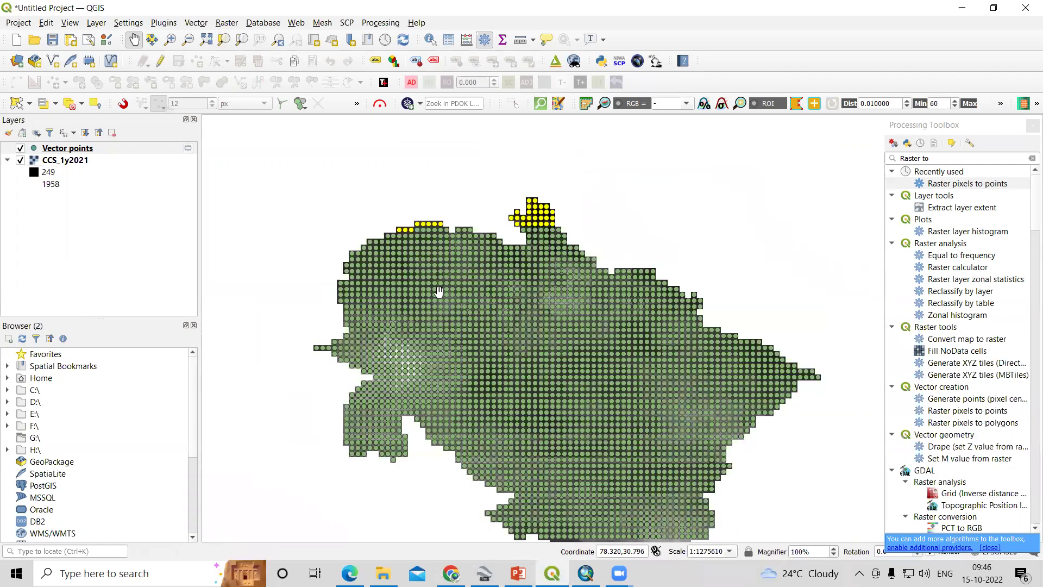
# - Switch back to ArcMap and hide the CCS_1y2021.tif layer, keeping the RasterT_tif12 points displayed
pyautogui.moveTo(585, 573)
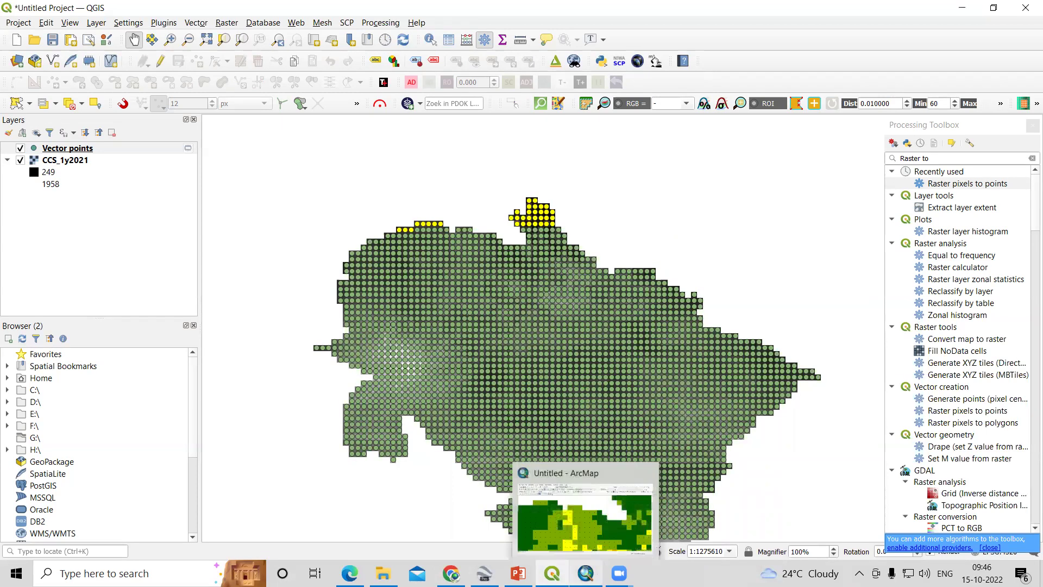
pyautogui.click(592, 535)
pyautogui.scroll(1, 484, 249)
pyautogui.scroll(-2, 444, 214)
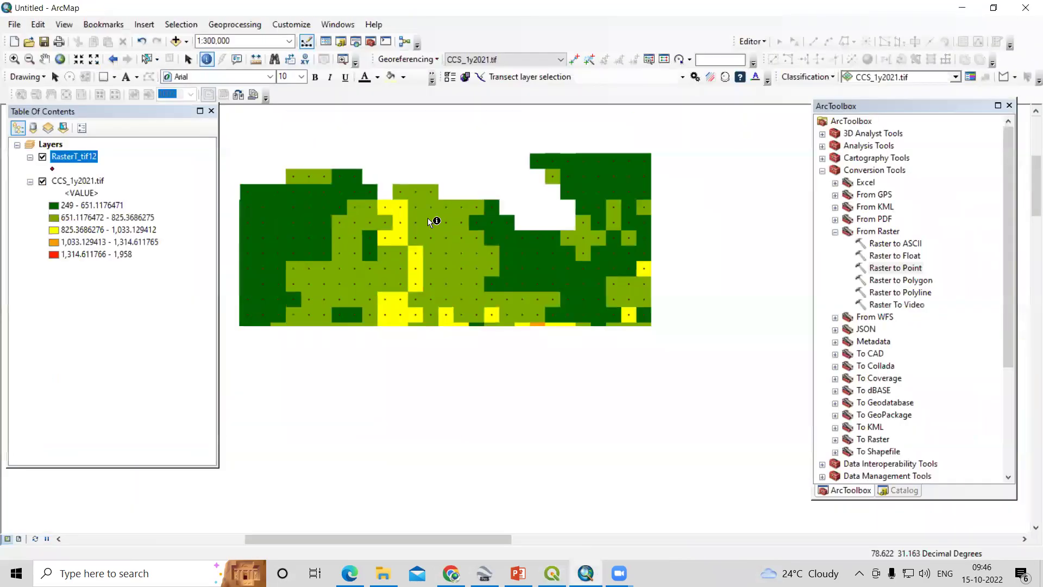
pyautogui.scroll(-2, 434, 219)
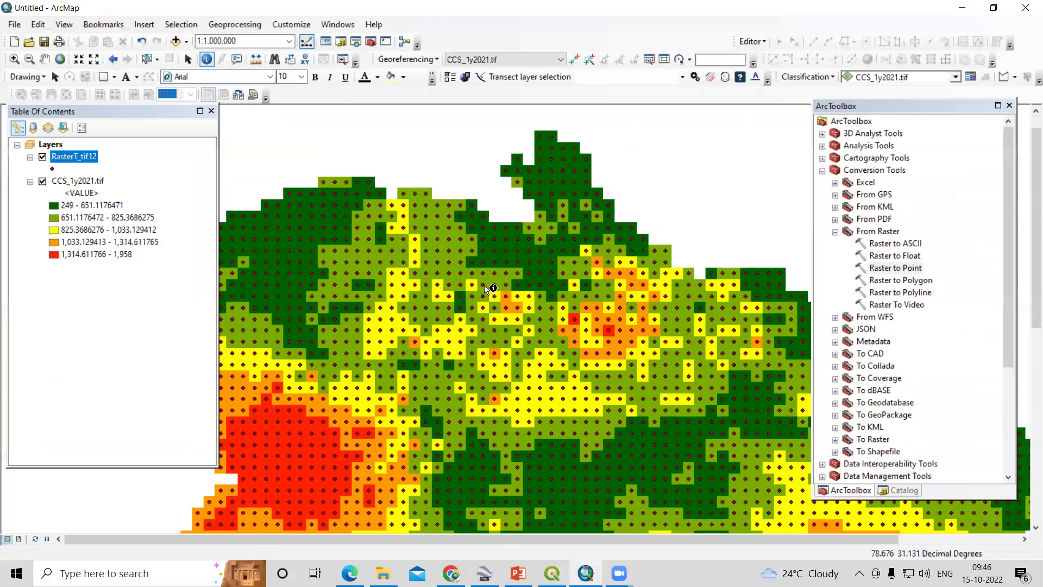
pyautogui.scroll(-2, 495, 287)
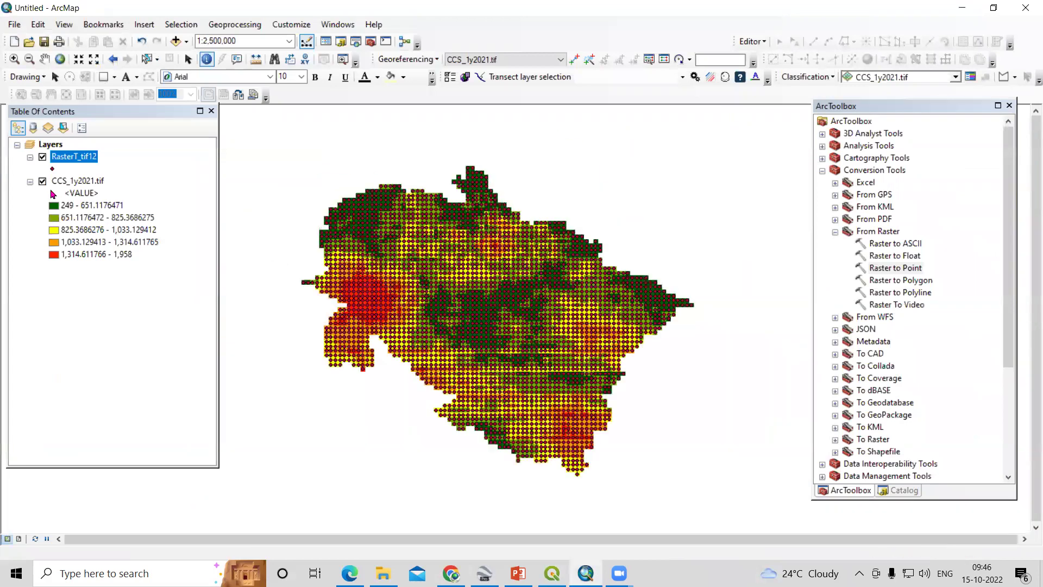
pyautogui.click(43, 181)
pyautogui.scroll(1, 462, 250)
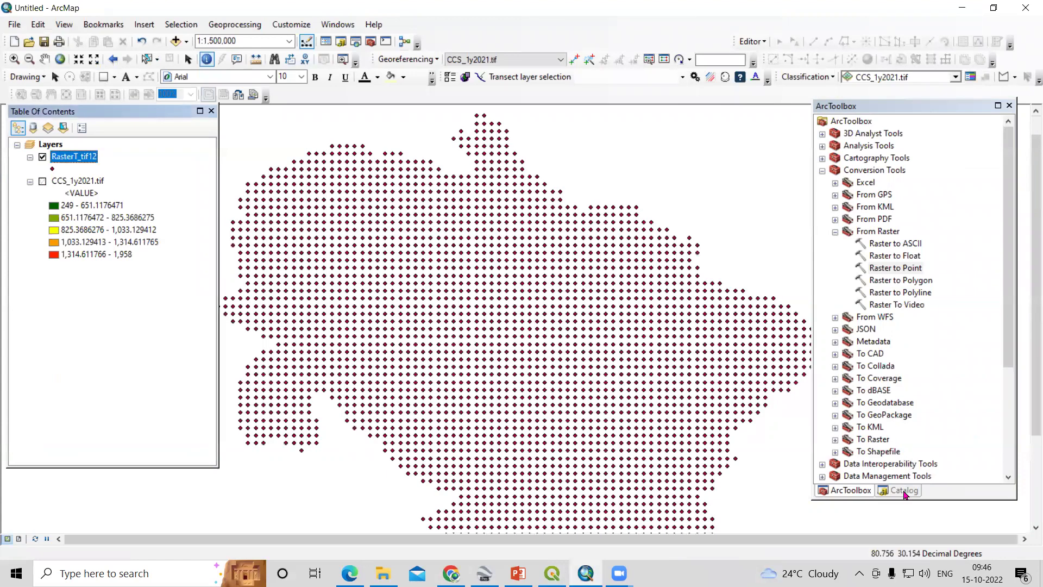
# - Collapse the From Raster toolset and open the IDW tool from the Interpolation toolset of Spatial Analyst Tools
pyautogui.click(835, 232)
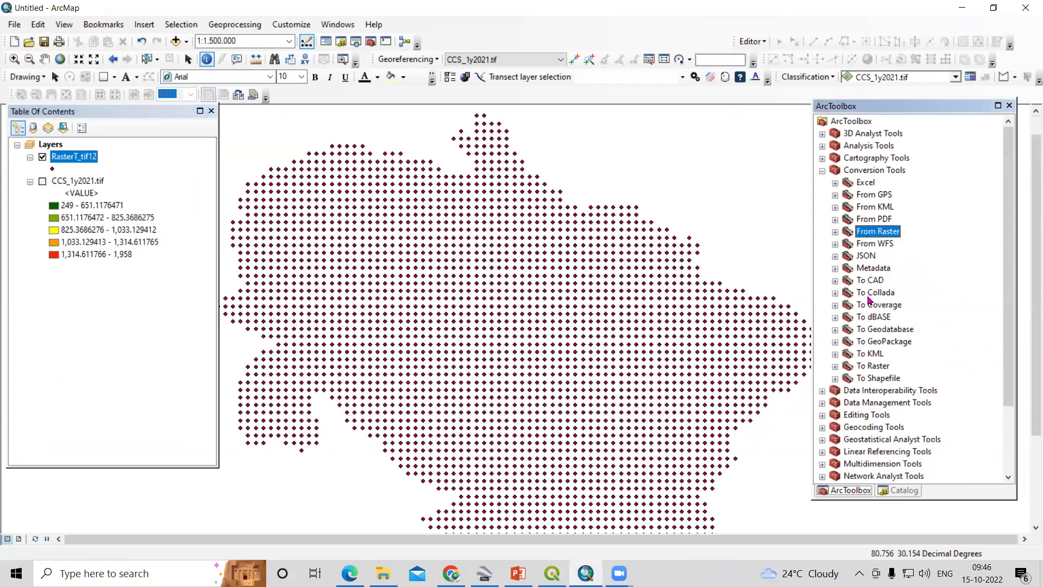
pyautogui.scroll(-2, 871, 356)
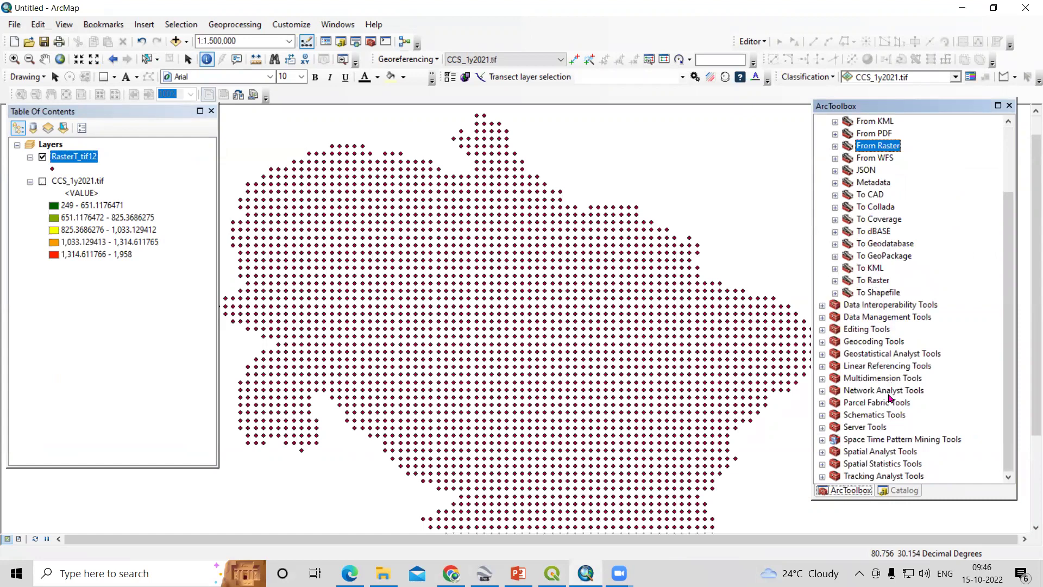
pyautogui.doubleClick(880, 452)
pyautogui.scroll(-1, 889, 318)
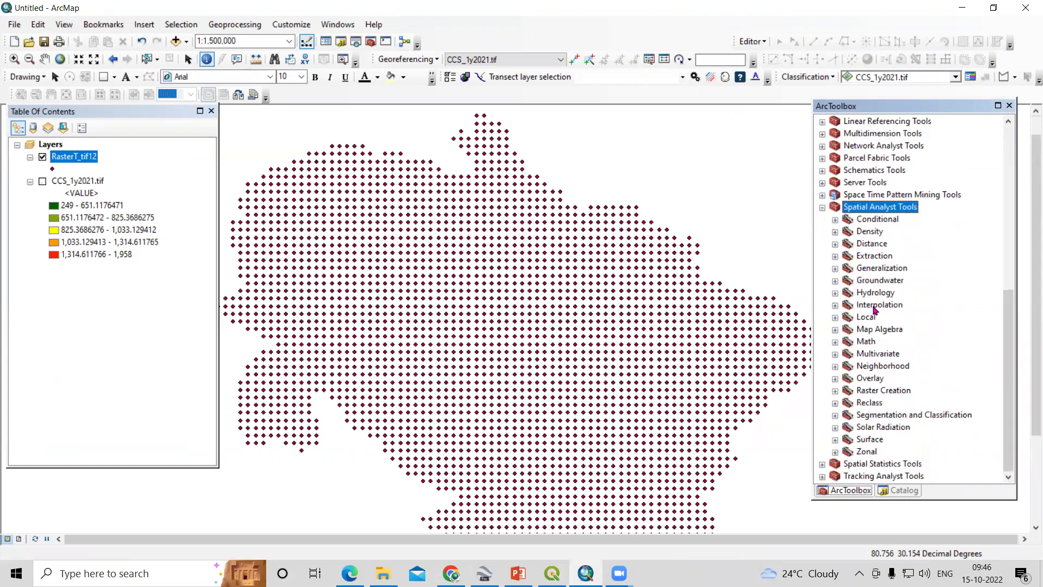
pyautogui.doubleClick(875, 307)
pyautogui.doubleClick(877, 317)
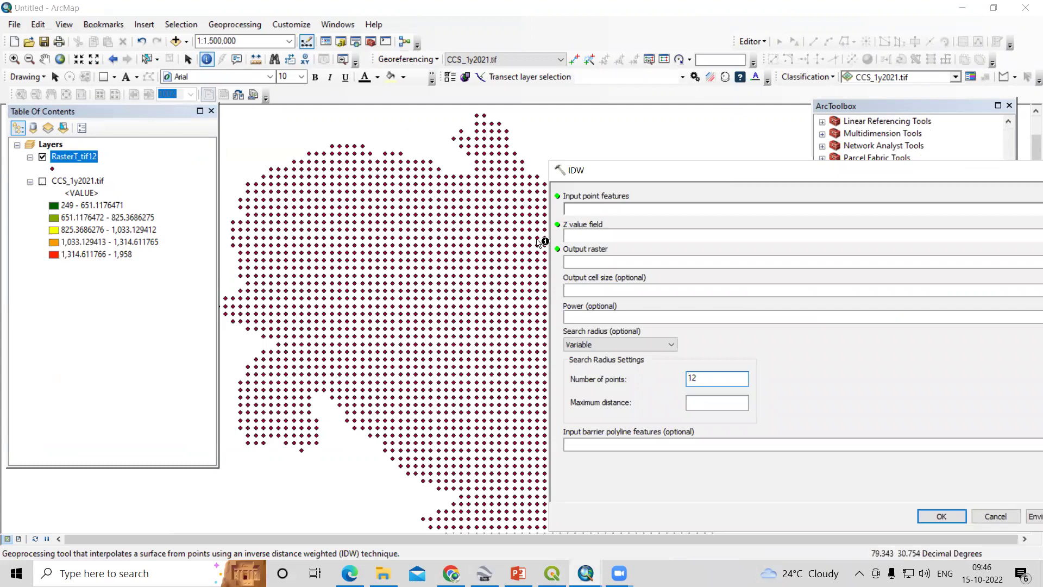
# - Set the IDW input point features to RasterT_tif12 and the Z value field to grid_code
pyautogui.moveTo(601, 176); pyautogui.dragTo(519, 164)
pyautogui.moveTo(85, 160); pyautogui.dragTo(557, 202)
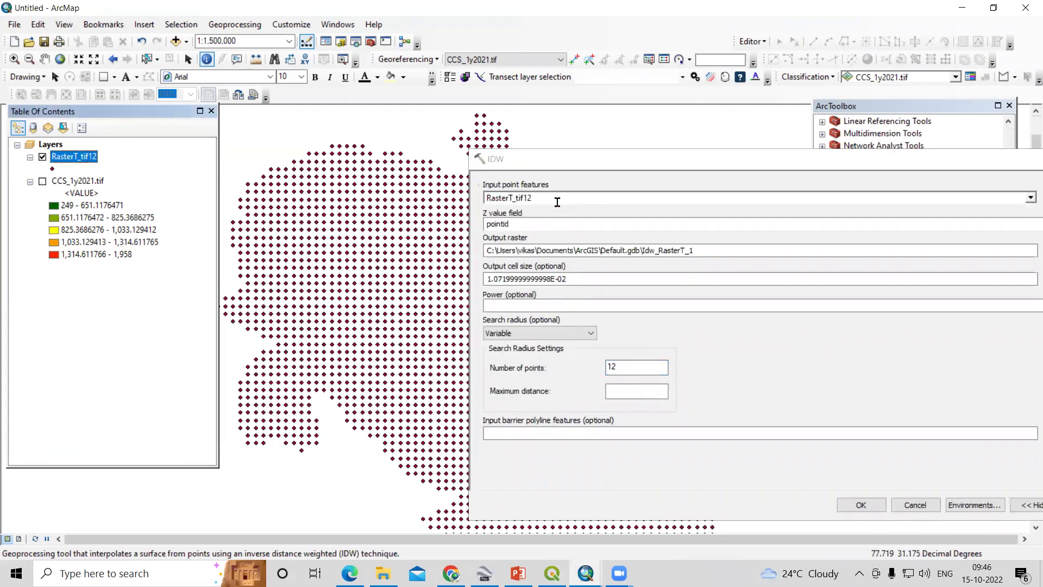
pyautogui.moveTo(598, 163); pyautogui.dragTo(422, 160)
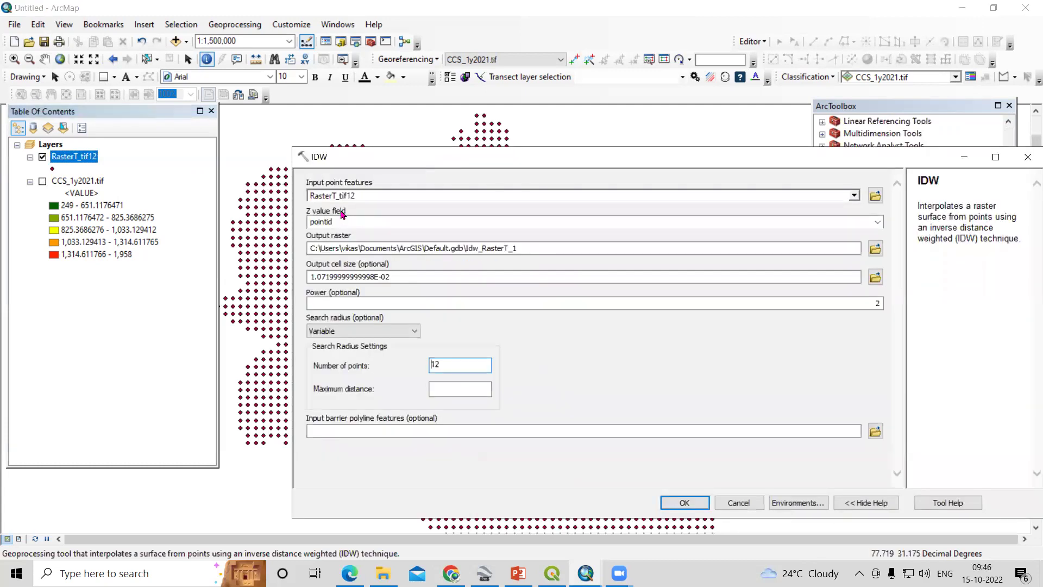
pyautogui.click(877, 222)
pyautogui.click(404, 239)
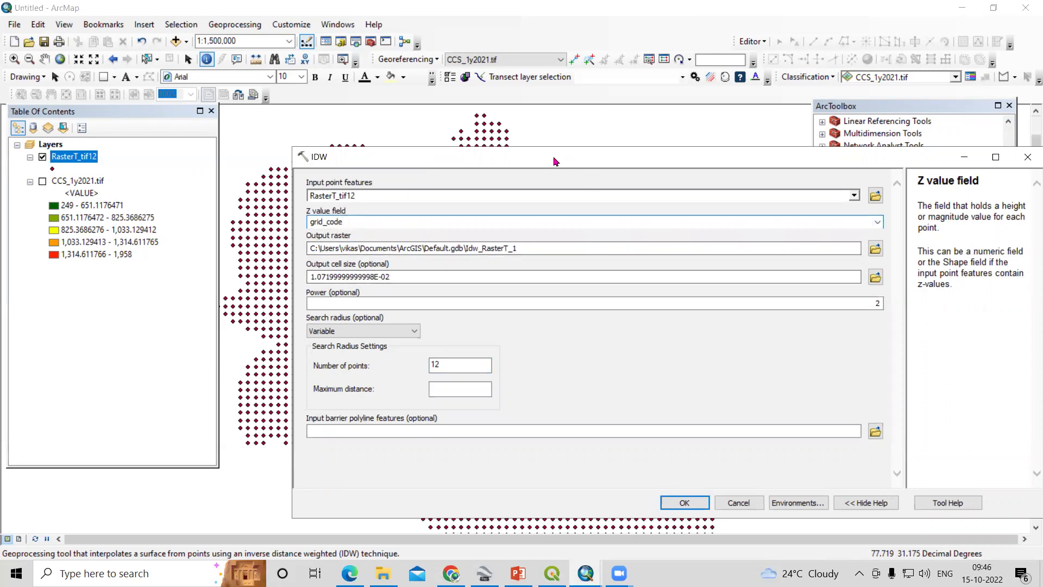
# - Check the IDW environment settings without changing them, and run the interpolation with output raster Idw_RasterT_1
pyautogui.moveTo(555, 161); pyautogui.dragTo(710, 70)
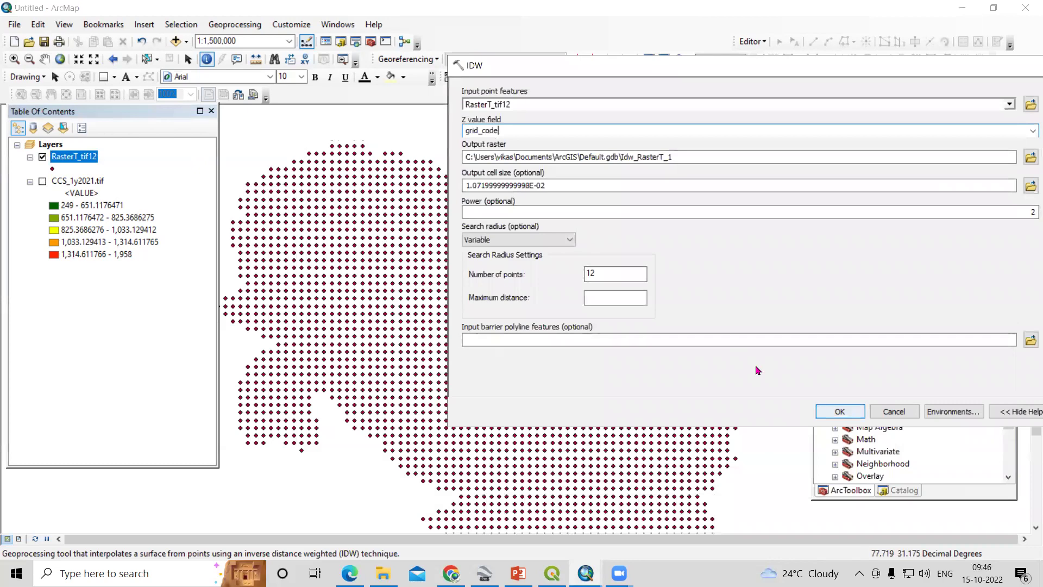
pyautogui.click(954, 412)
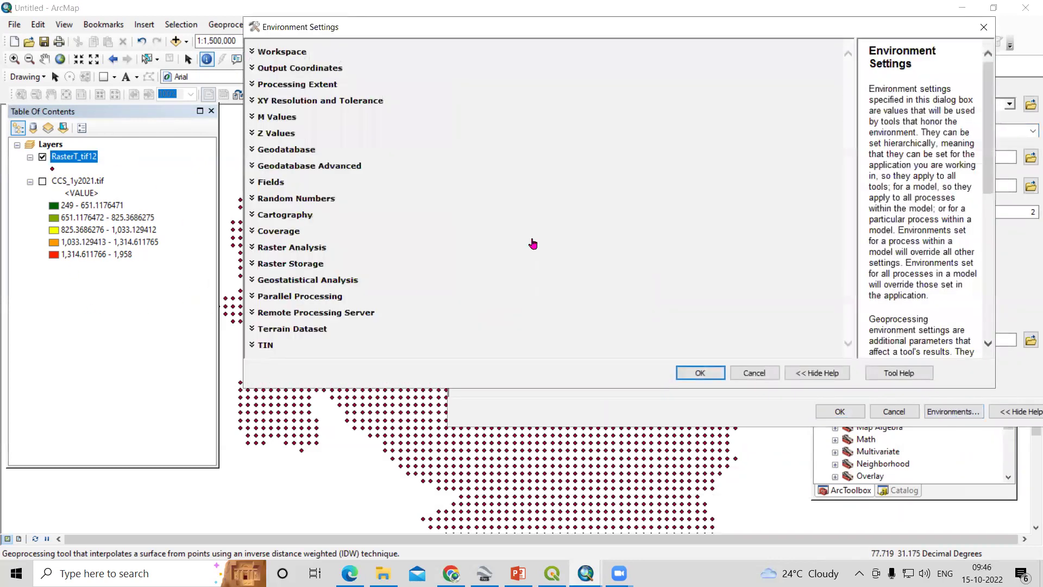
pyautogui.click(984, 27)
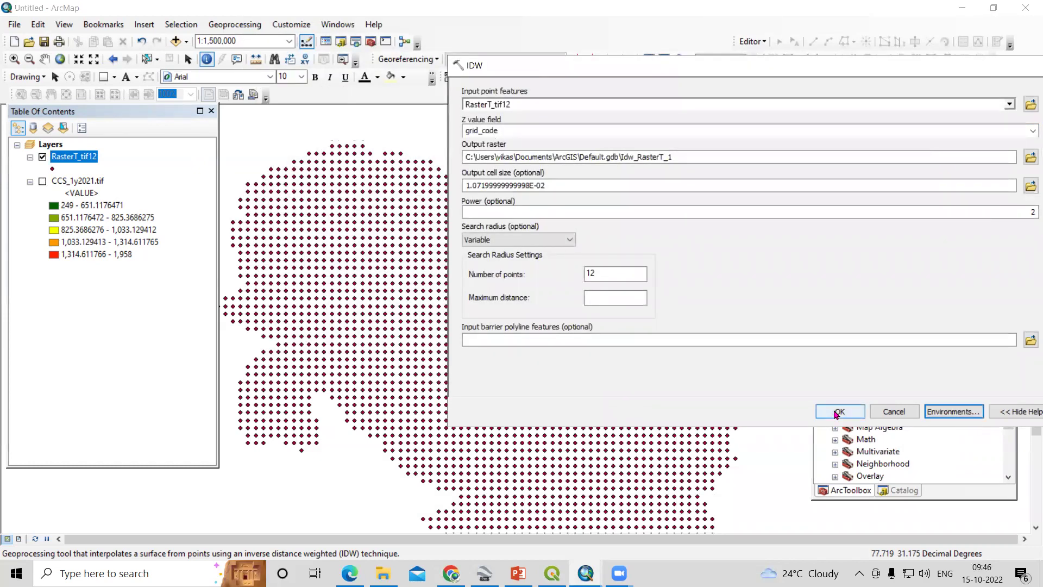
pyautogui.click(838, 412)
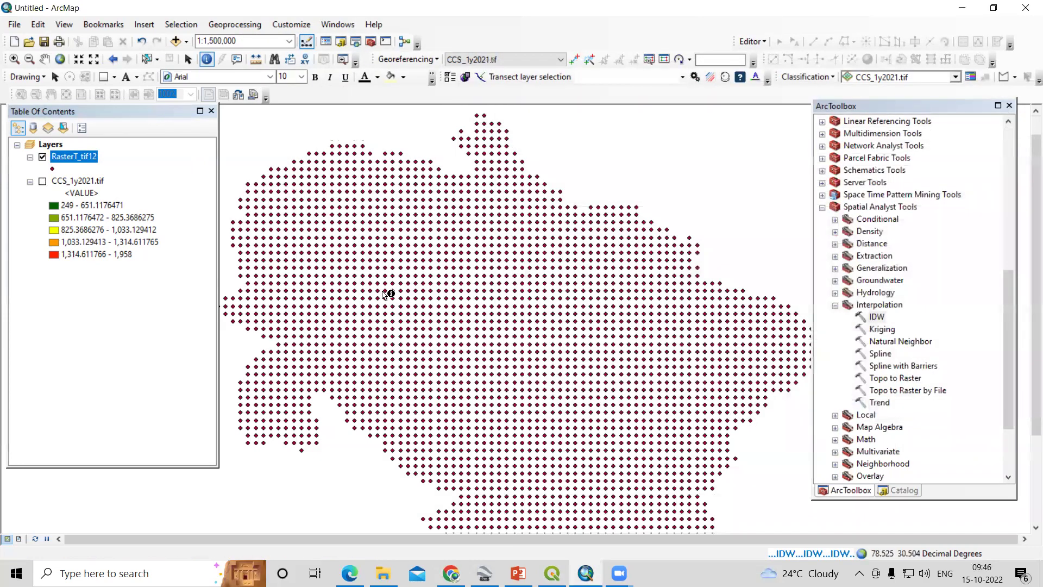
# - Hide the RasterT_tif12 points and view the whole interpolated Idw_RasterT_1 surface
pyautogui.scroll(-2, 387, 294)
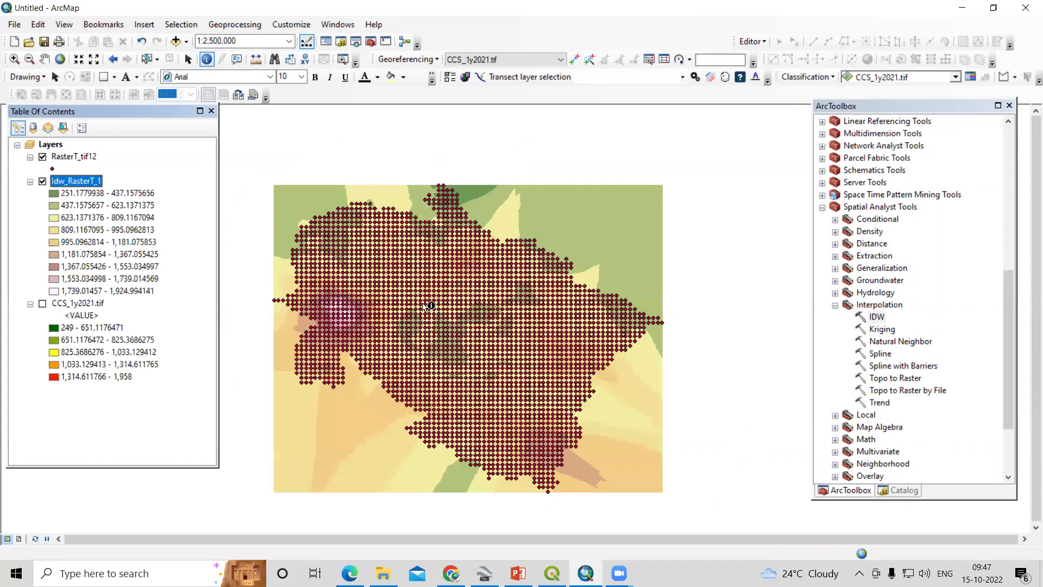
pyautogui.scroll(1, 425, 304)
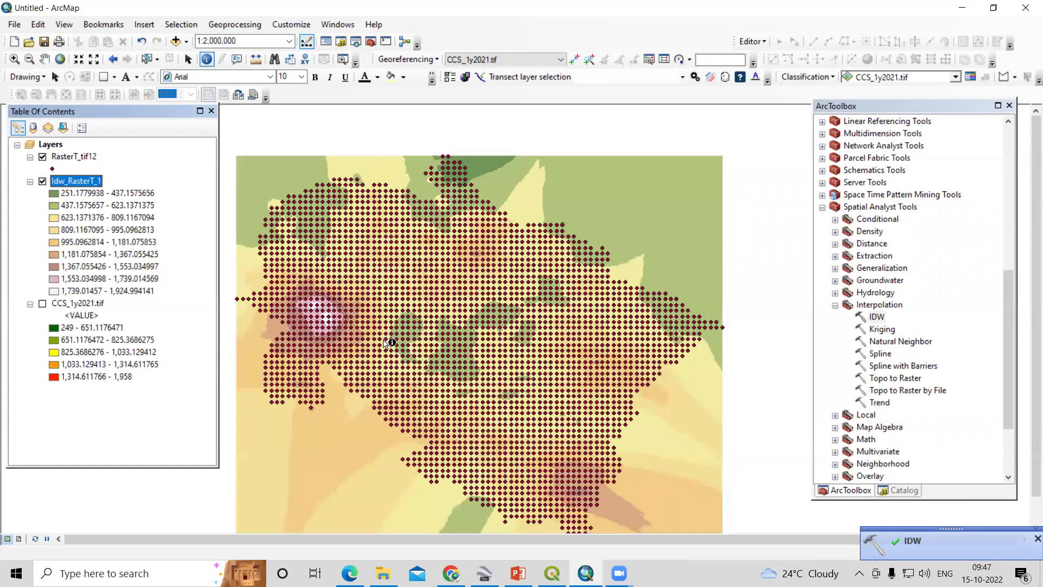
pyautogui.click(42, 157)
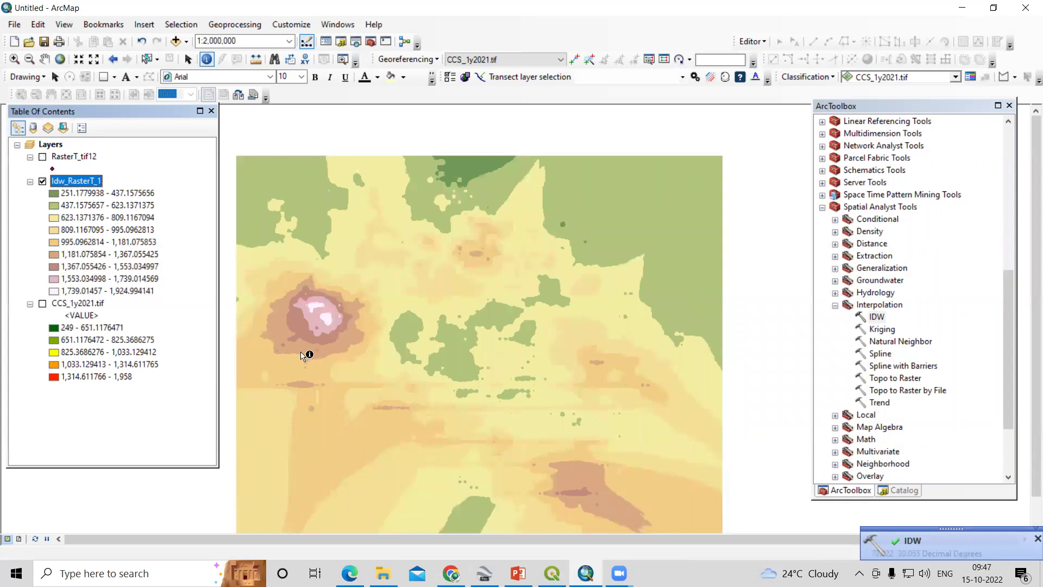
pyautogui.scroll(-1, 401, 297)
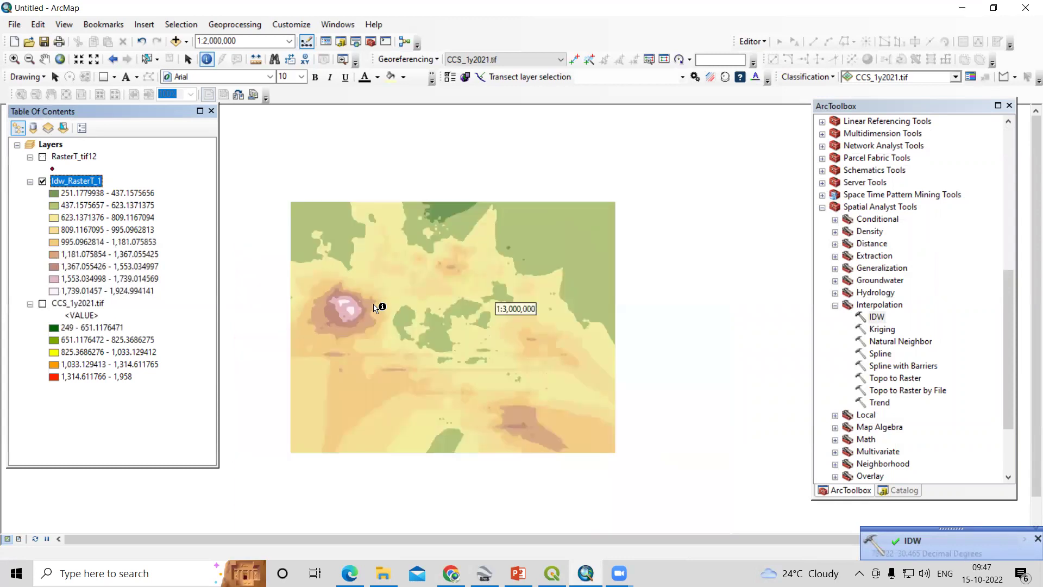
pyautogui.scroll(1, 366, 335)
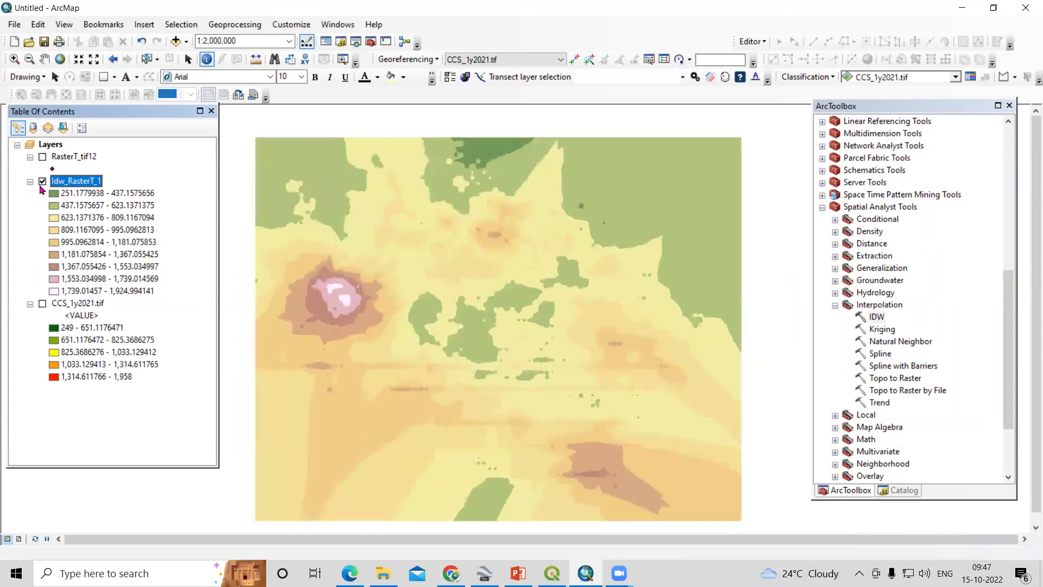
# - Show the CCS_1y2021.tif layer and compare it with the IDW surface by toggling Idw_RasterT_1 off and on
pyautogui.click(42, 182)
pyautogui.click(43, 304)
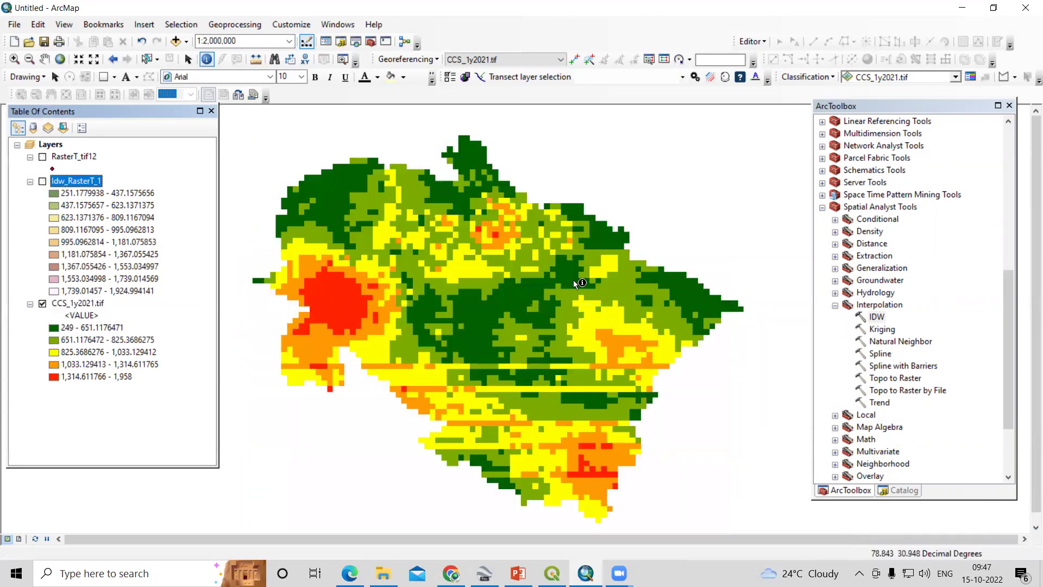
pyautogui.click(42, 182)
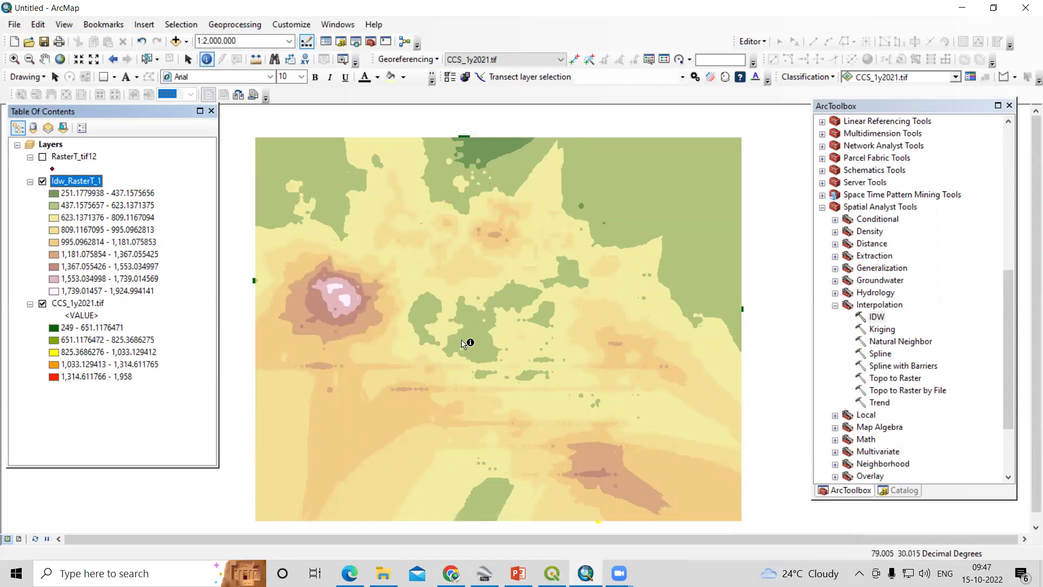
pyautogui.scroll(-3, 500, 312)
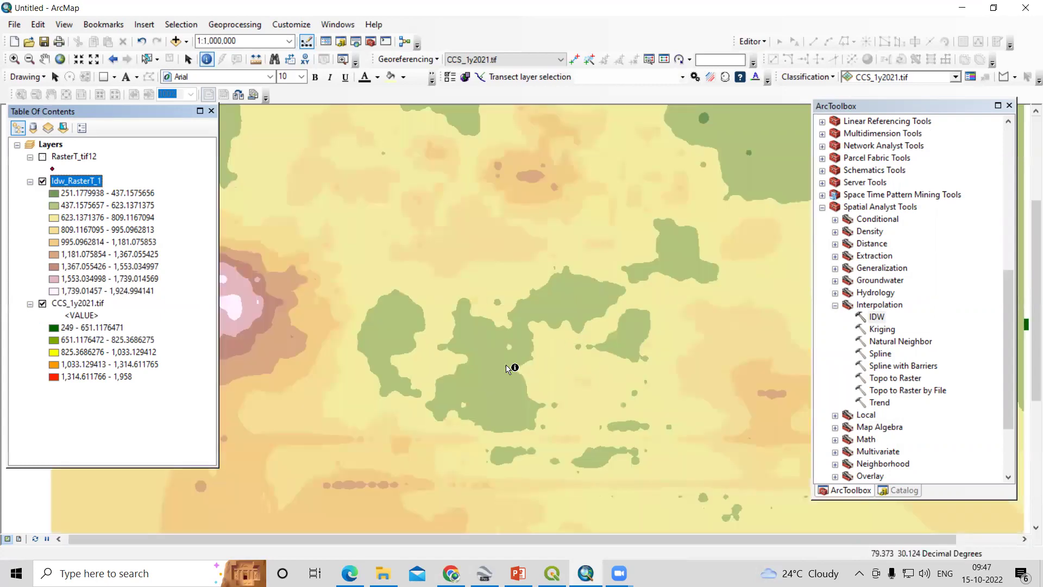
pyautogui.scroll(2, 587, 280)
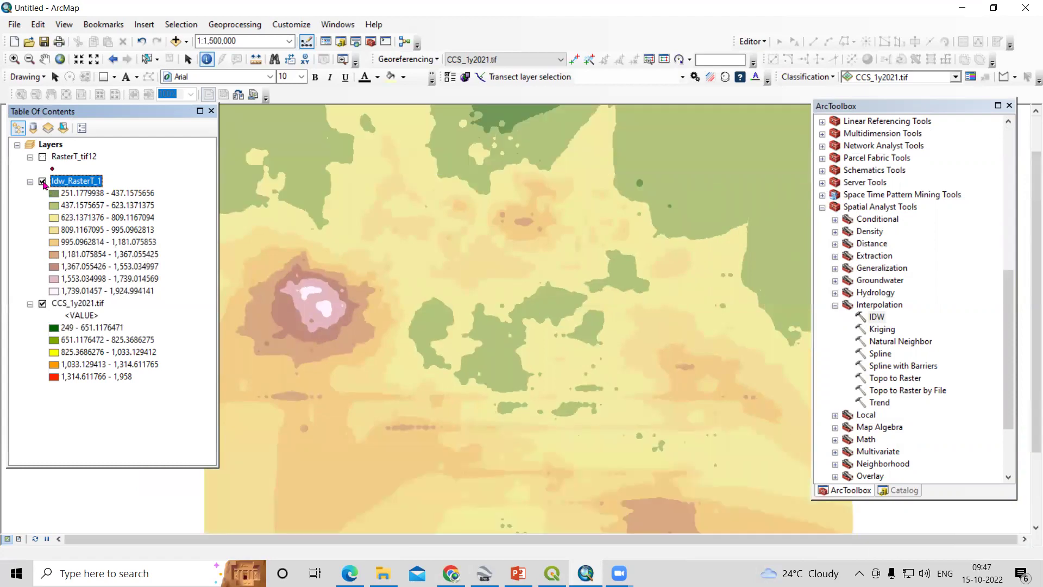
pyautogui.click(42, 181)
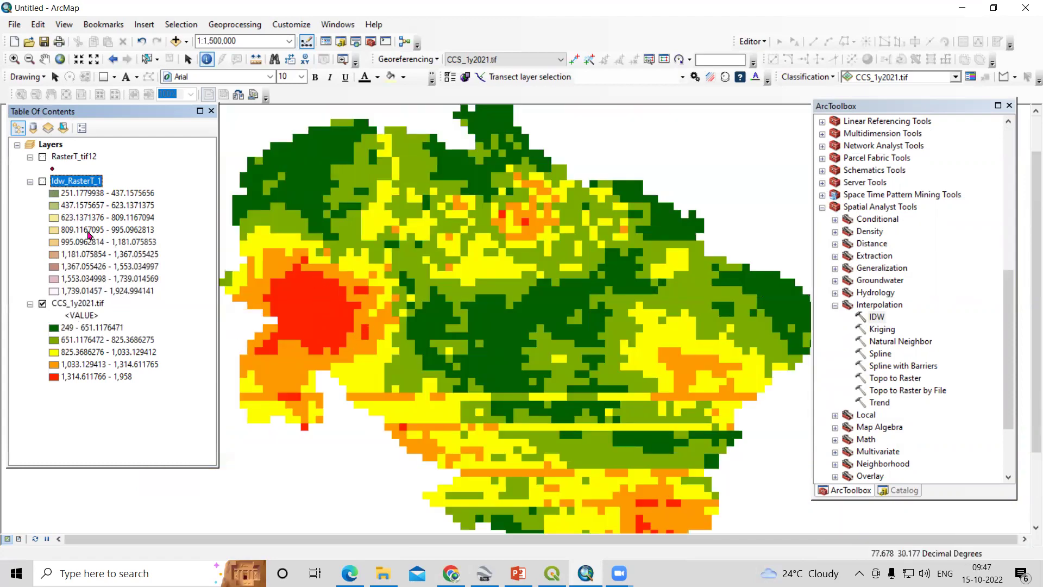
pyautogui.click(42, 181)
# - Classify the Idw_RasterT_1 symbology into 5 classes with the green-yellow-red color ramp, and apply it
pyautogui.rightClick(60, 181)
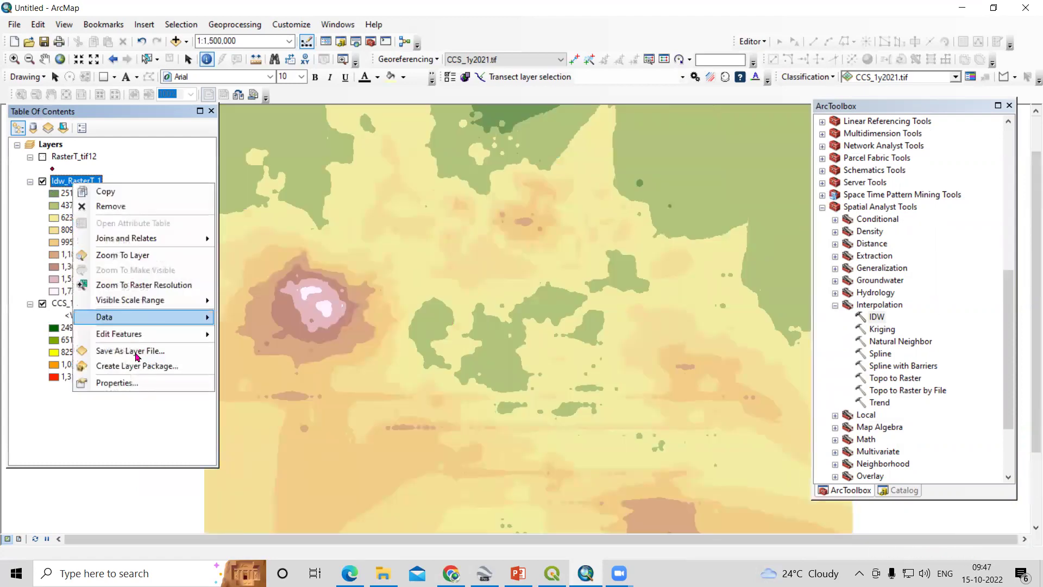
pyautogui.click(108, 382)
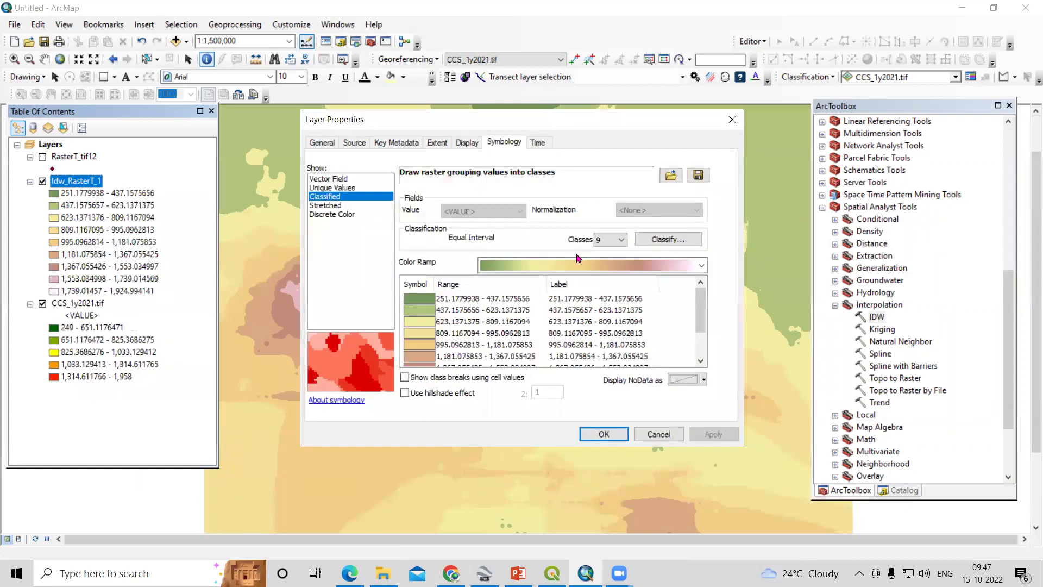
pyautogui.click(614, 242)
pyautogui.click(603, 288)
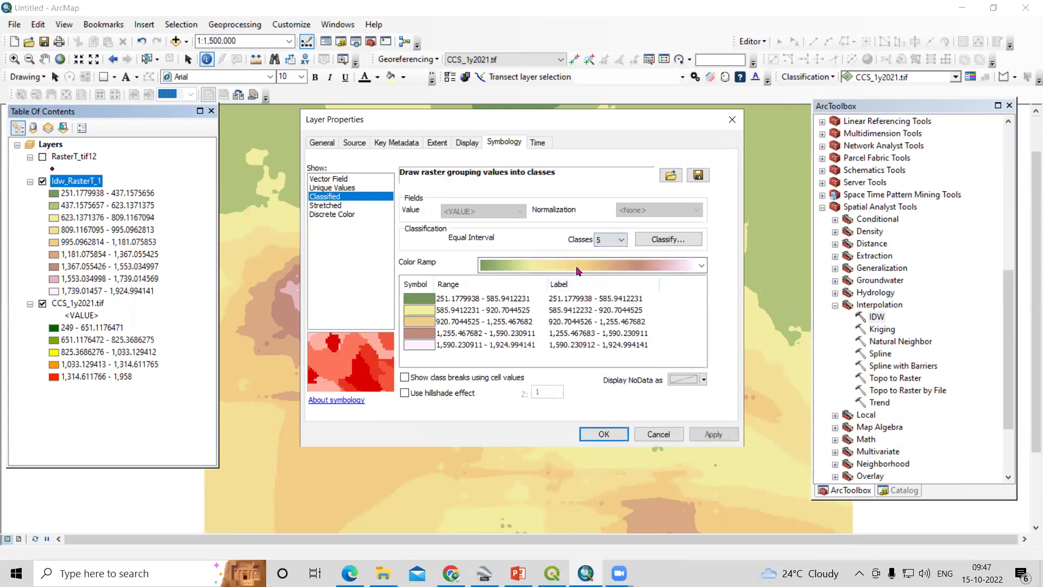
pyautogui.click(565, 265)
pyautogui.click(565, 208)
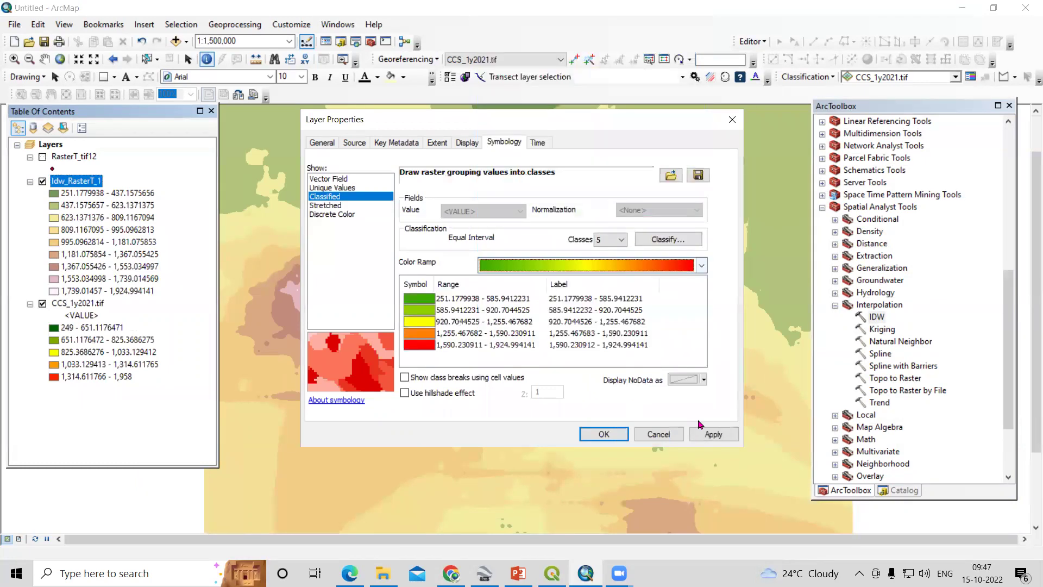
pyautogui.click(713, 434)
pyautogui.click(603, 433)
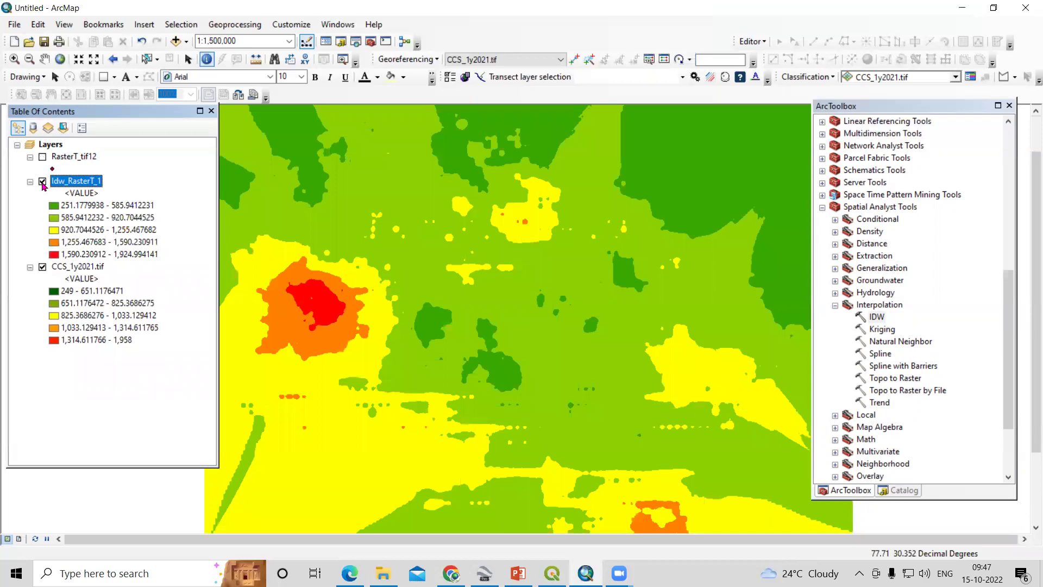
# - Compare the restyled Idw_RasterT_1 classes with CCS_1y2021.tif on the map, and leave the IDW layer hidden
pyautogui.click(42, 181)
pyautogui.click(42, 181)
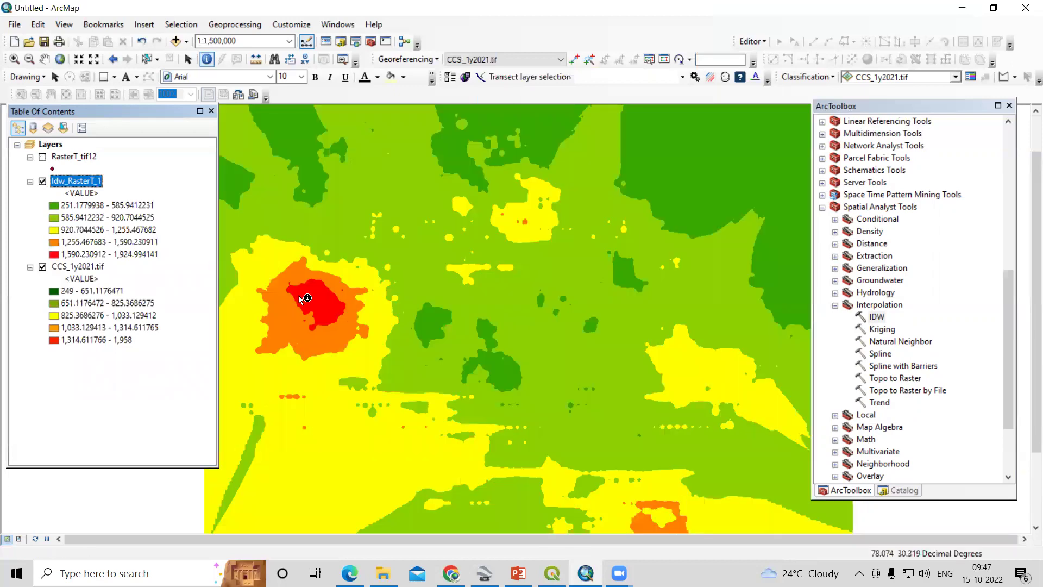
pyautogui.click(102, 255)
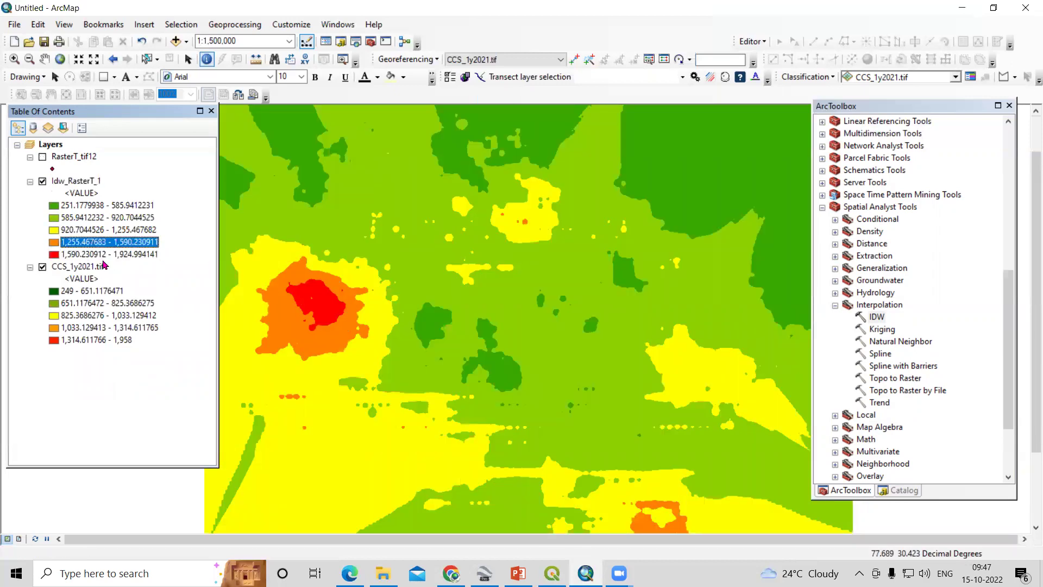
pyautogui.click(42, 182)
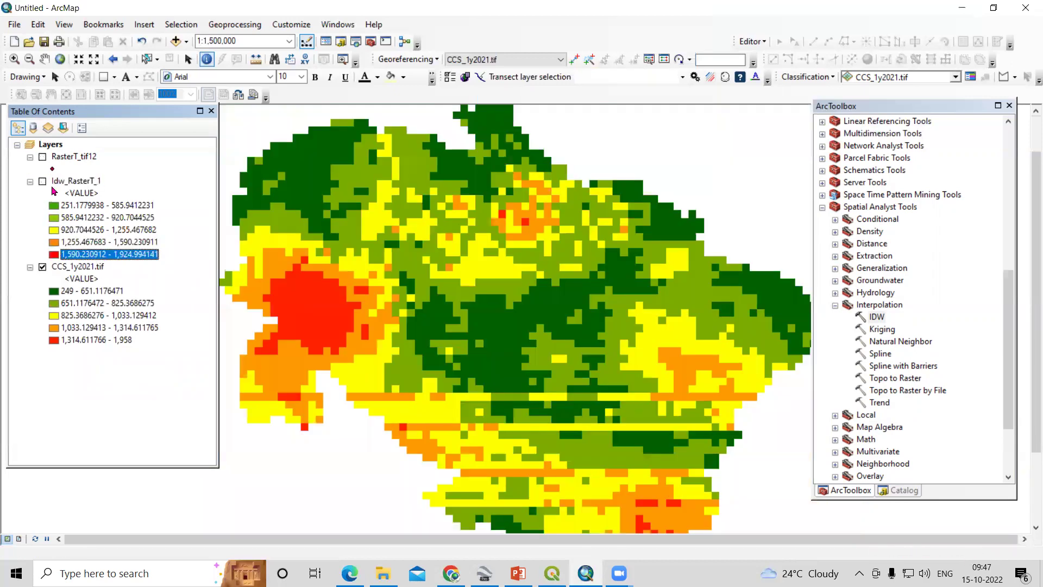
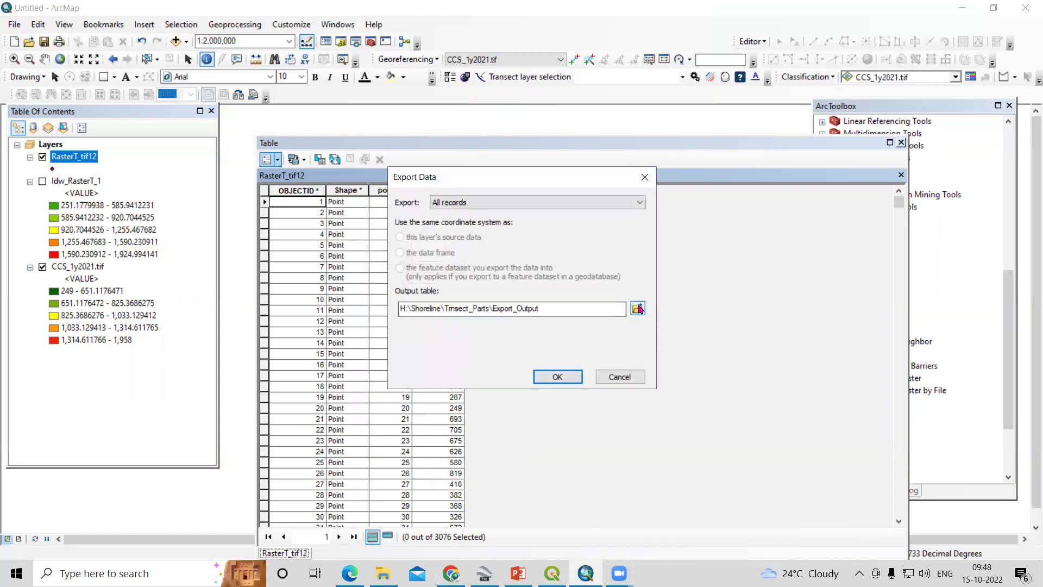
# - Browse for the output location of the RasterT_tif12 table export and go to the D:\ drive
pyautogui.click(638, 309)
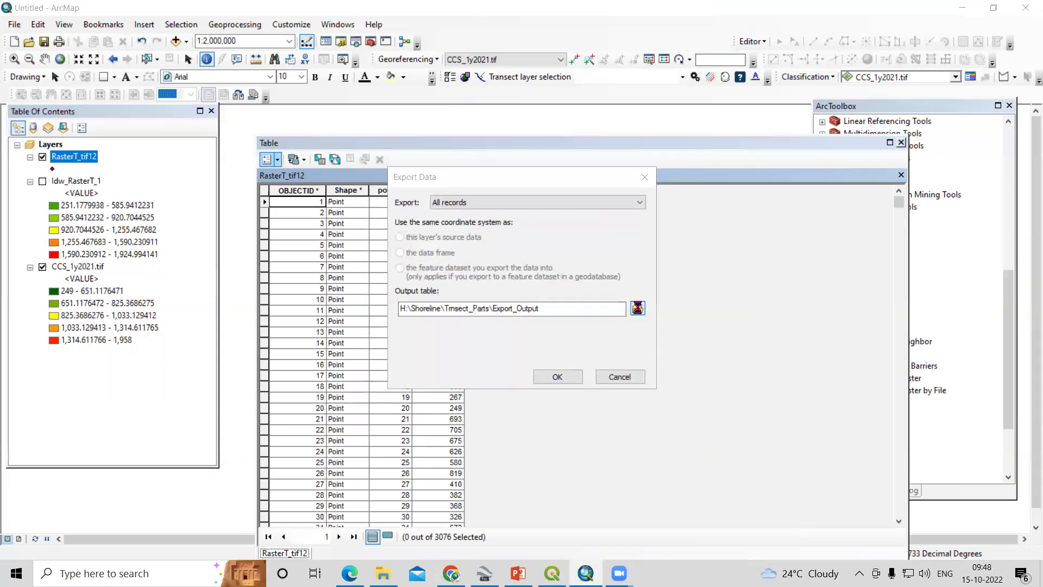
pyautogui.click(542, 198)
pyautogui.click(541, 198)
pyautogui.click(541, 197)
pyautogui.click(502, 200)
pyautogui.scroll(-5, 443, 298)
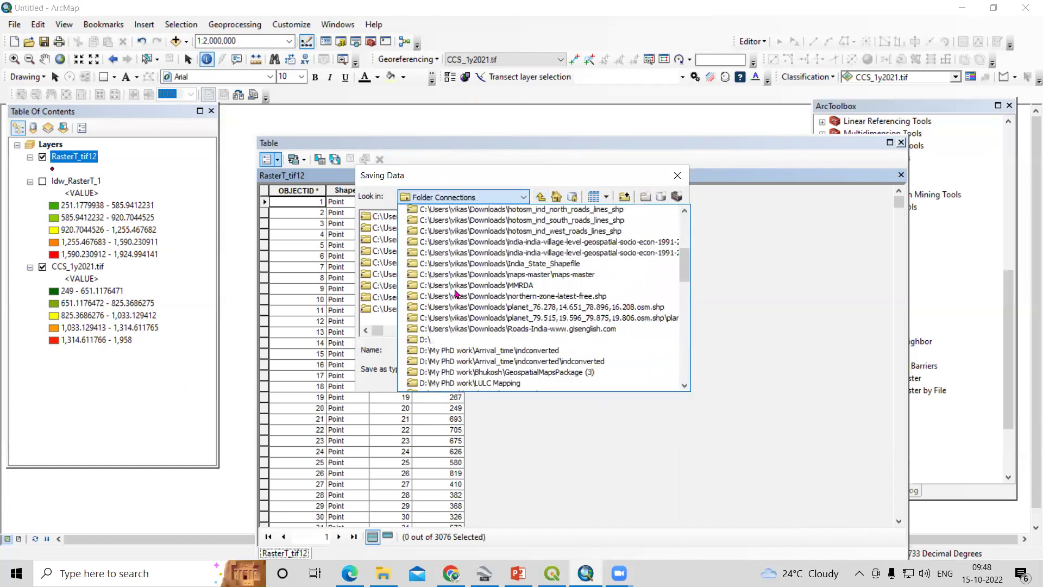
pyautogui.click(443, 288)
# - Set the table export's save location to the Rainfall_CHRS folder inside Video Lecture on the D:\ drive
pyautogui.click(379, 262)
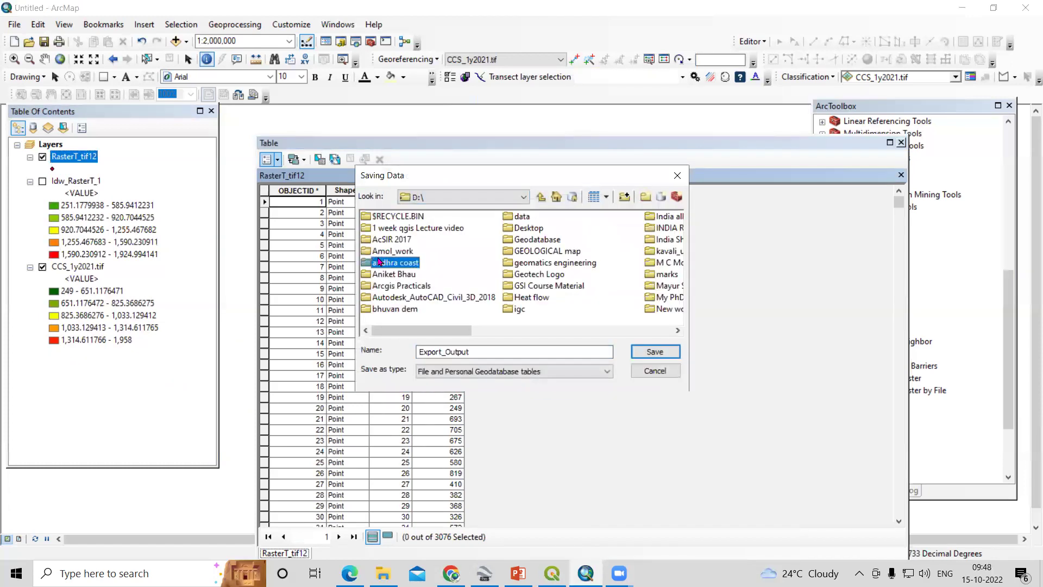
pyautogui.scroll(-3, 379, 262)
pyautogui.click(517, 287)
pyautogui.doubleClick(531, 289)
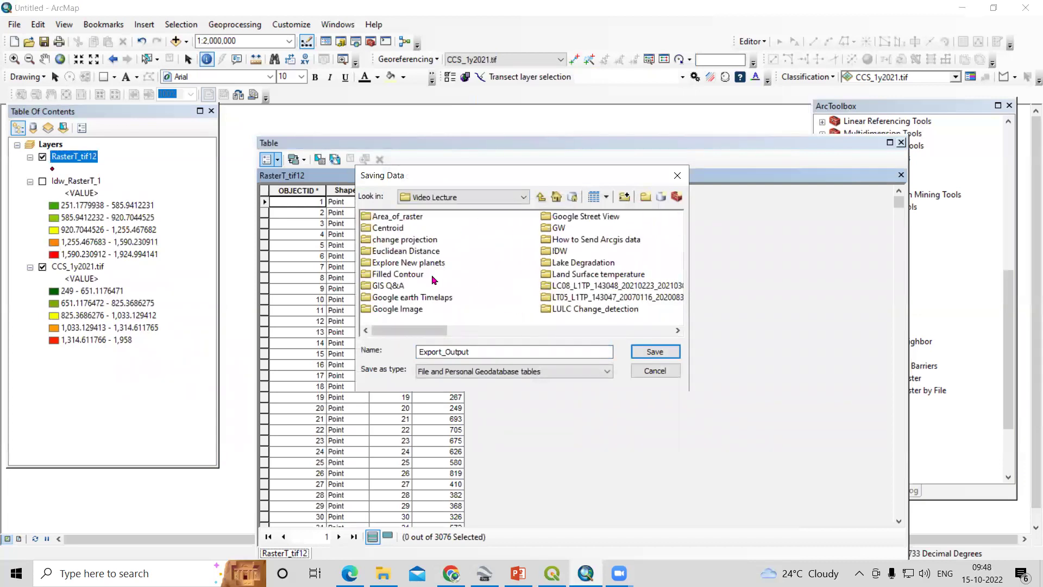
pyautogui.click(405, 263)
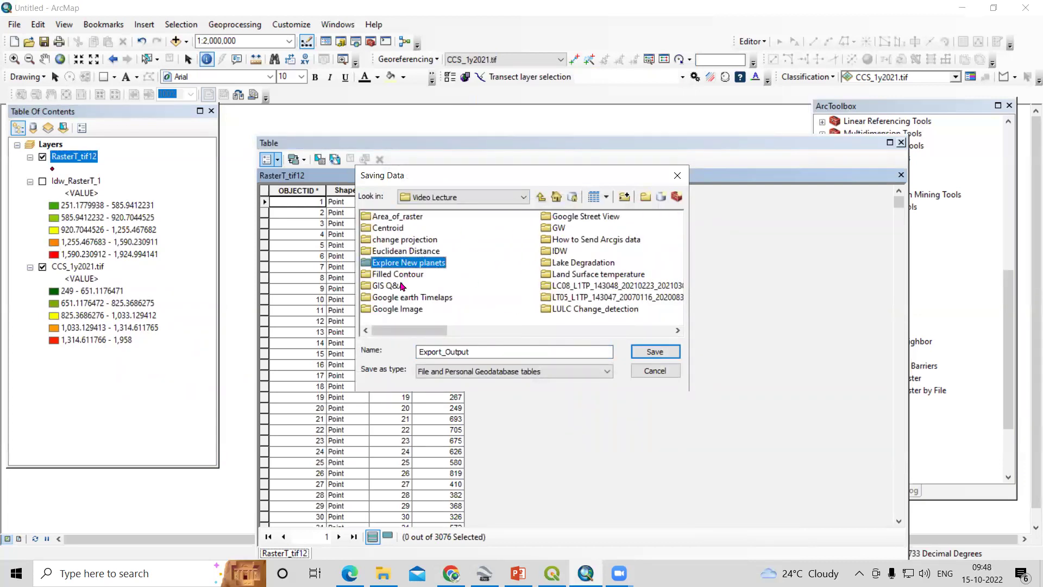
pyautogui.press('r')
pyautogui.doubleClick(405, 253)
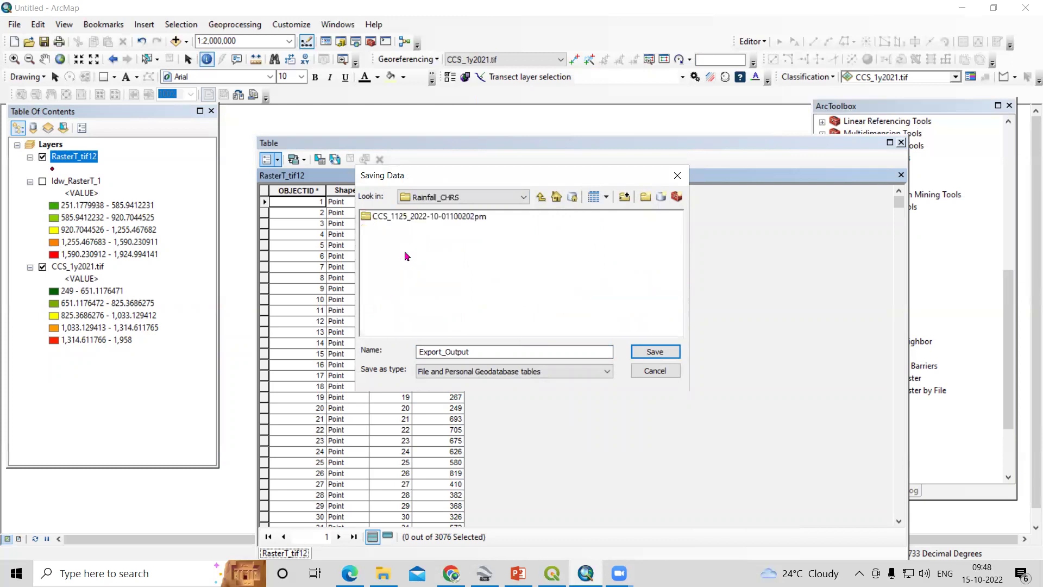
# - Export the RasterT_tif12 table as the dBASE table Export_Output.dbf and add it to the current map
pyautogui.doubleClick(489, 355)
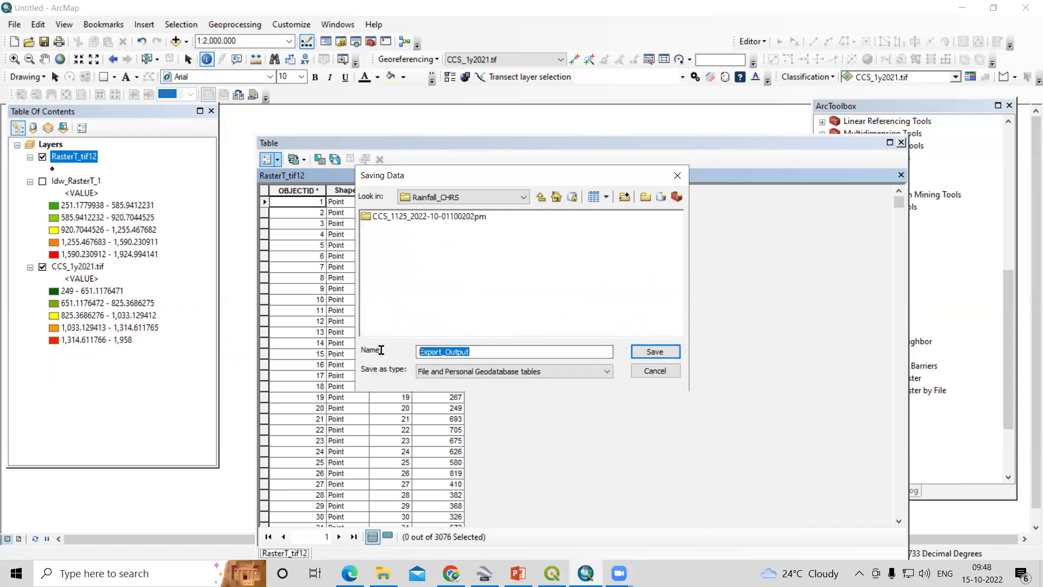
pyautogui.click(478, 371)
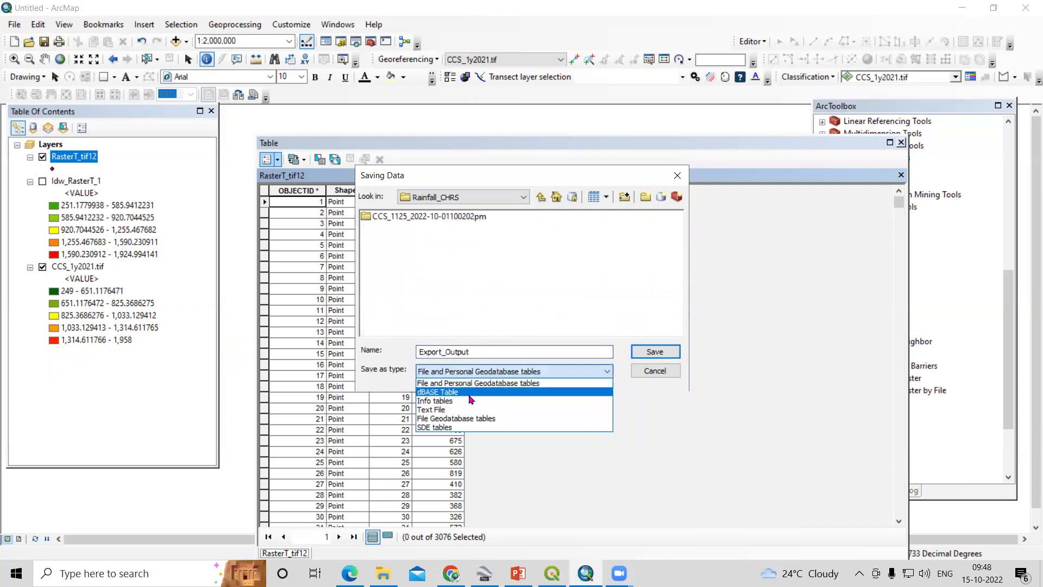
pyautogui.click(471, 396)
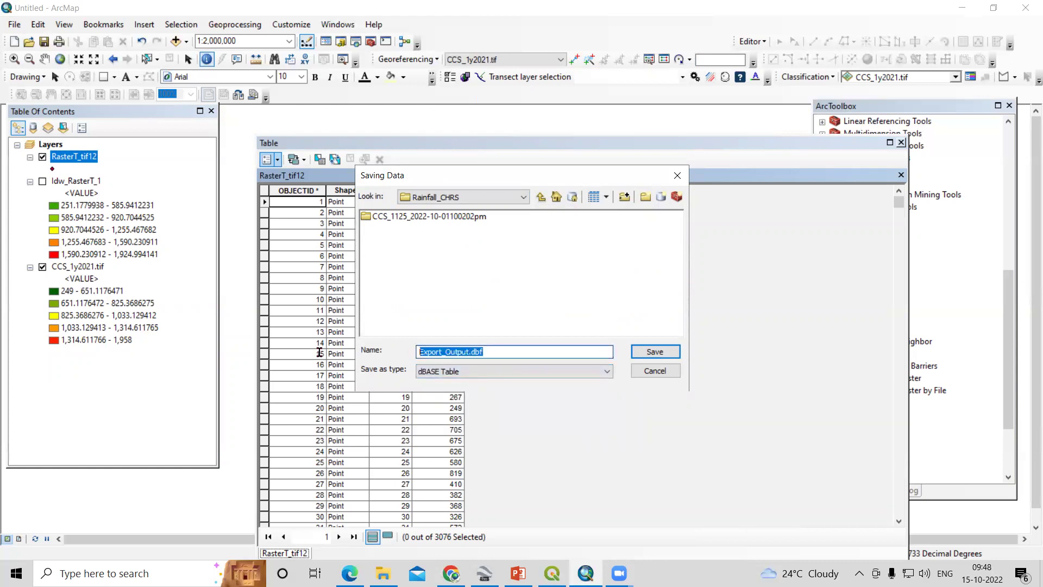
pyautogui.click(661, 360)
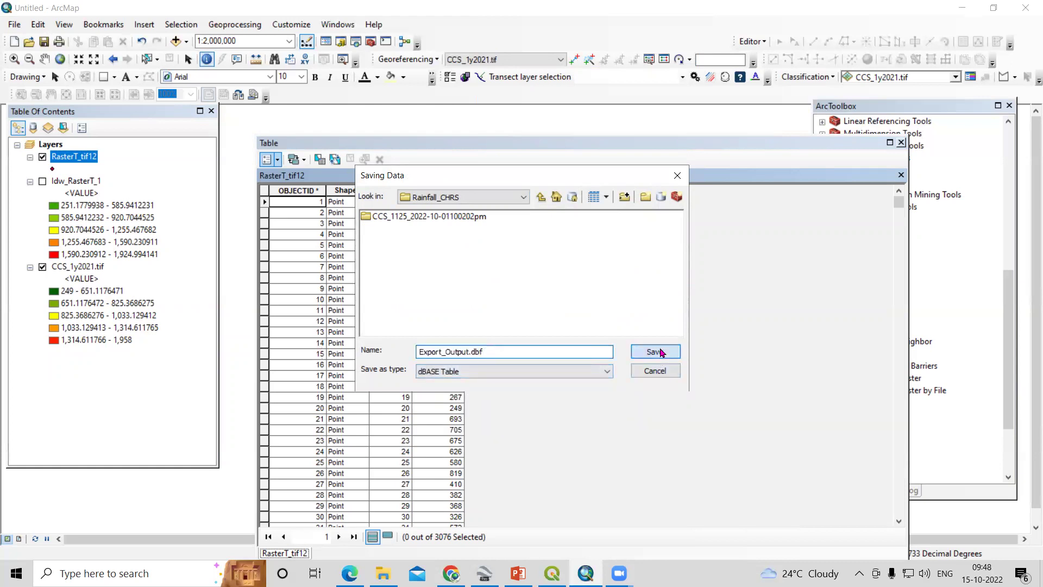
pyautogui.click(558, 379)
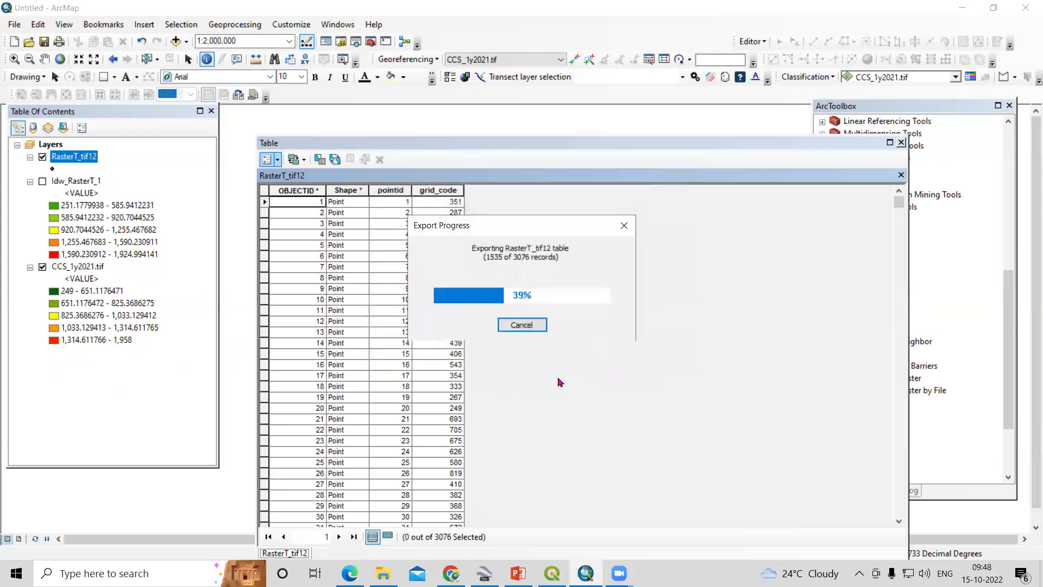
pyautogui.click(564, 337)
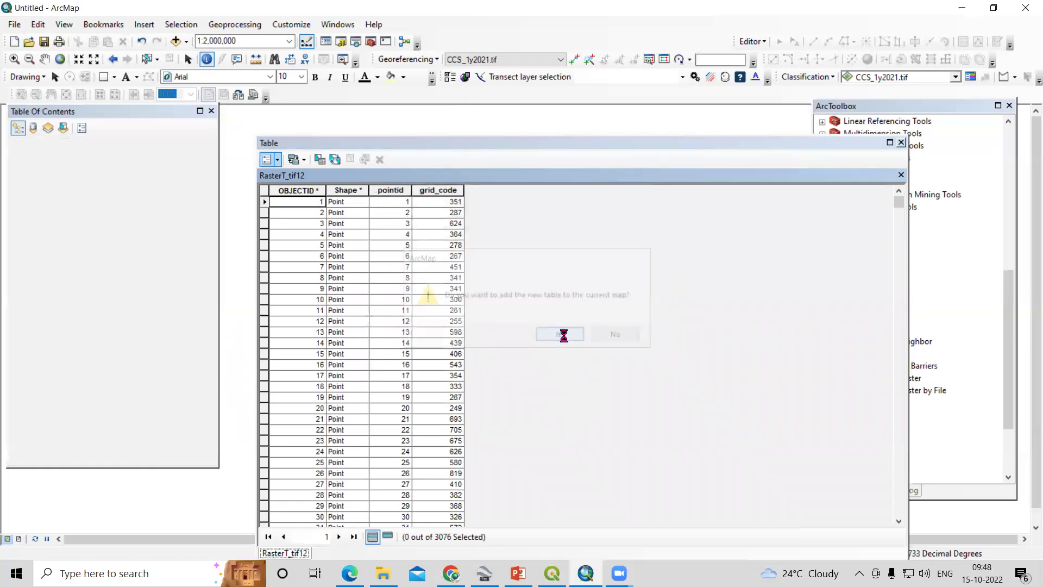
# - Launch Excel and create a blank workbook
pyautogui.click(152, 573)
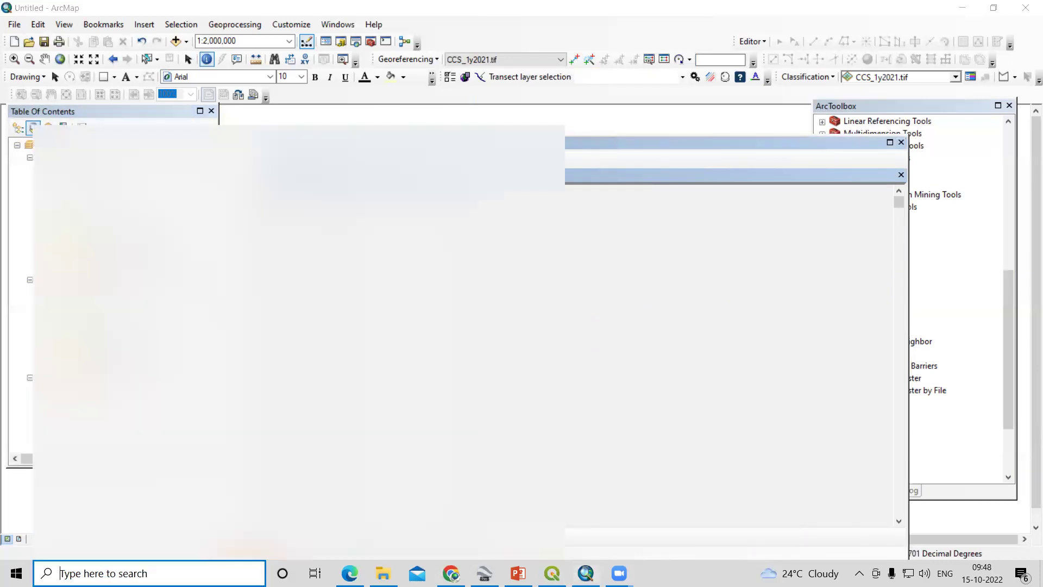
pyautogui.write('ex')
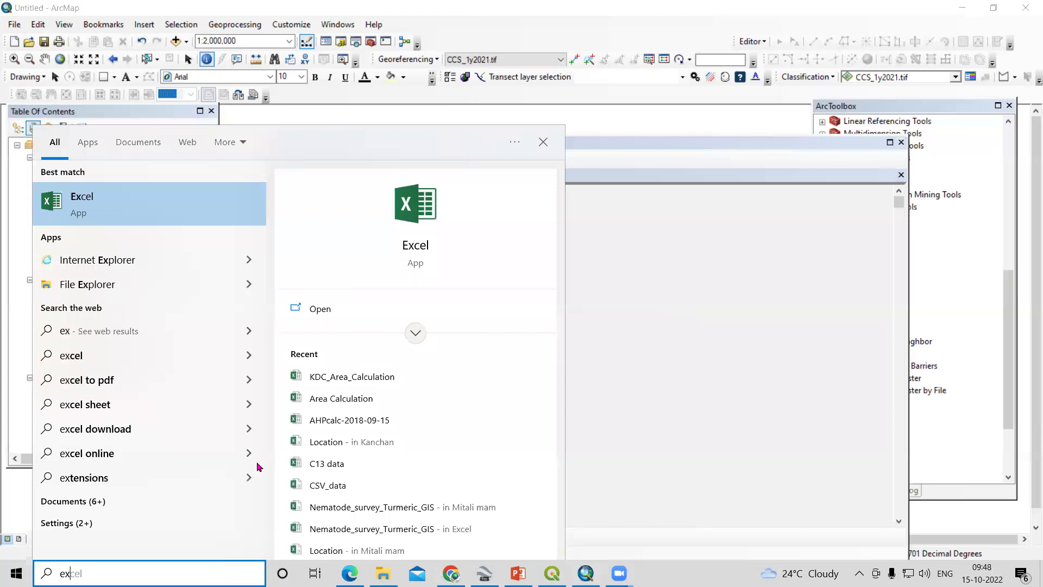
pyautogui.click(170, 222)
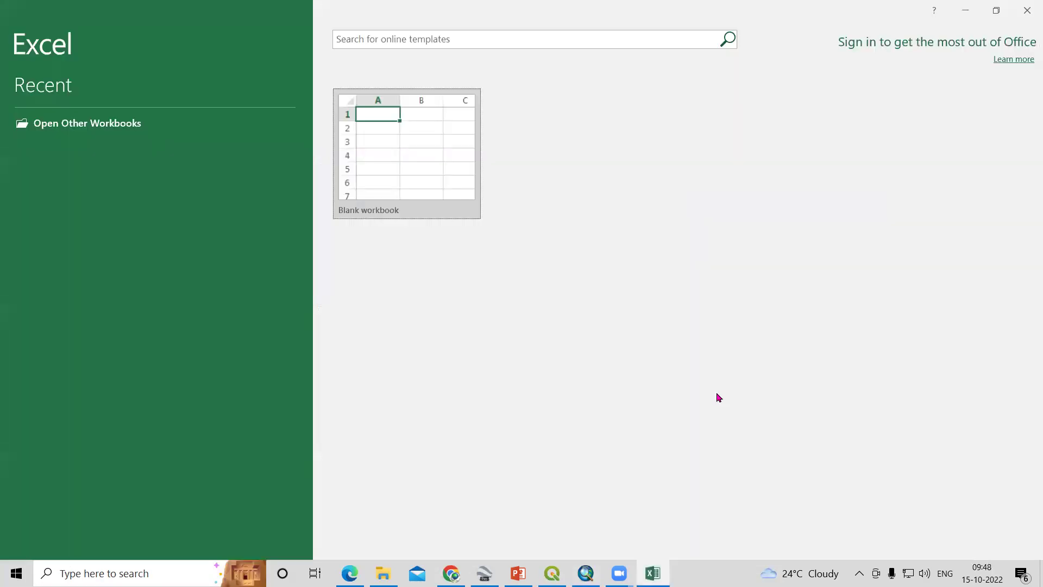
pyautogui.click(416, 162)
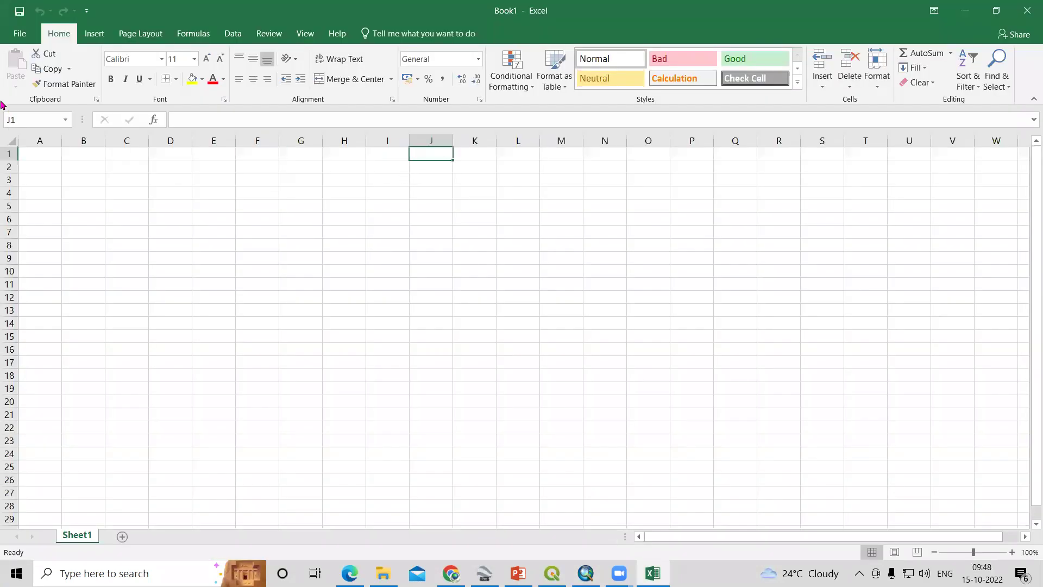
# - Open Export_Output.dbf from the Rainfall_CHRS folder using the dBase Files filter, and look through its grid_code values
pyautogui.click(20, 36)
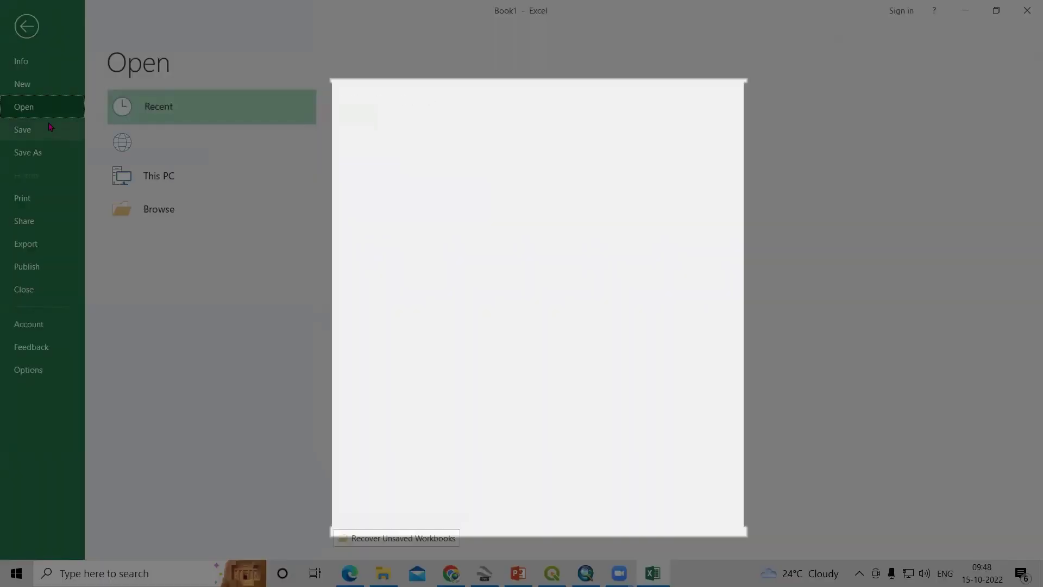
pyautogui.click(172, 253)
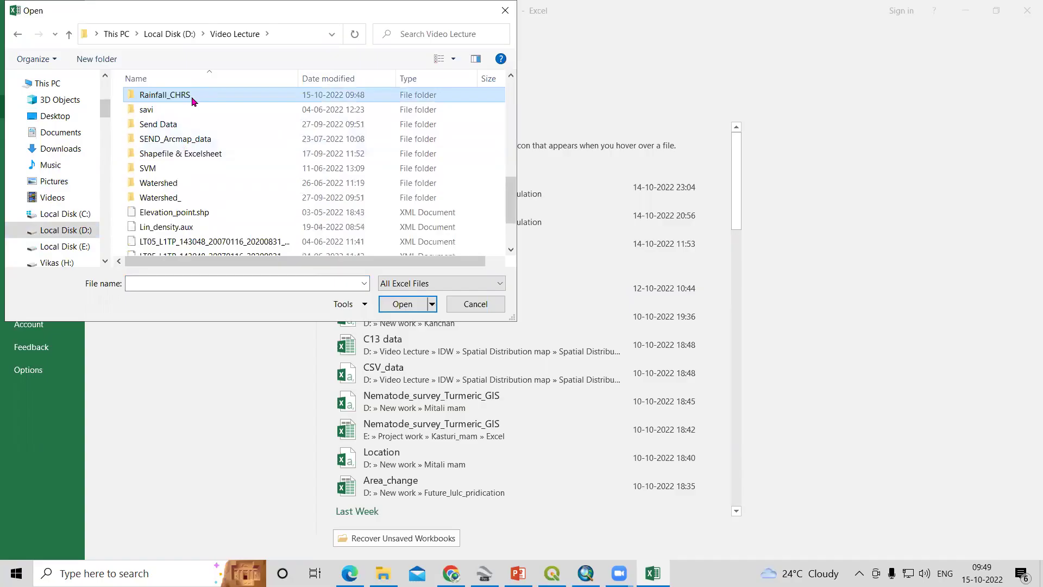
pyautogui.doubleClick(188, 98)
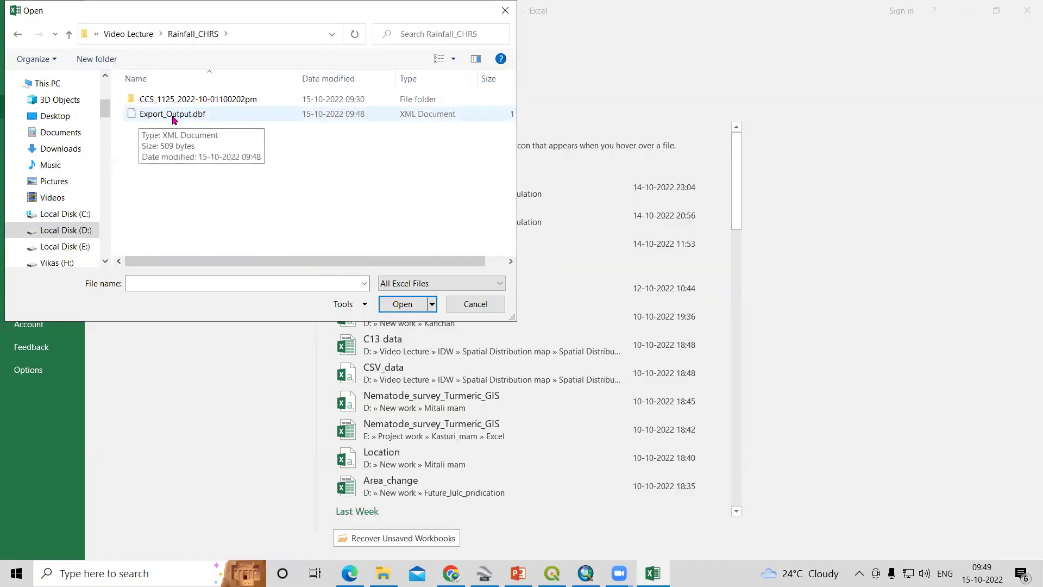
pyautogui.click(424, 281)
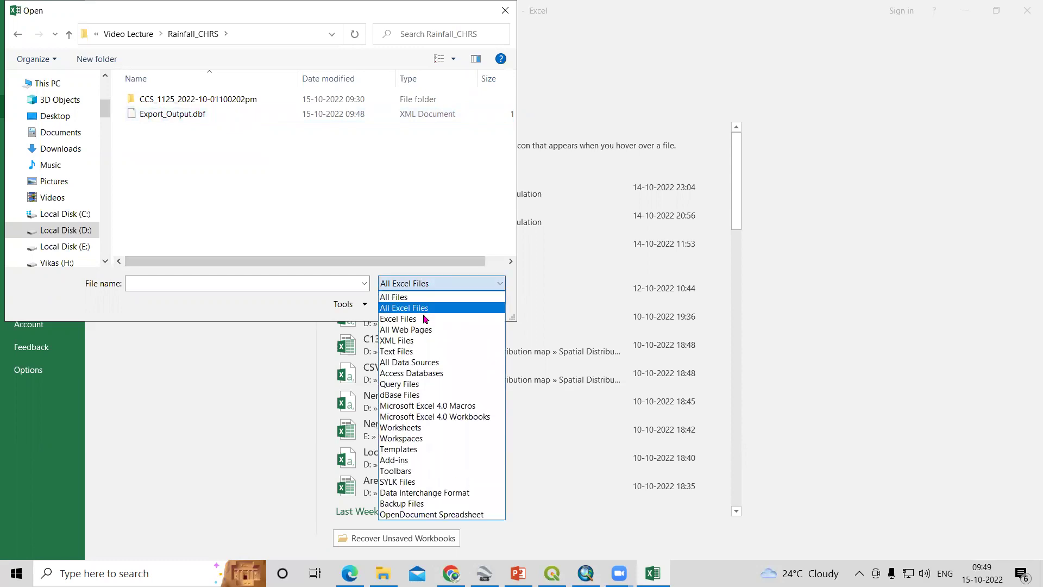
pyautogui.click(424, 395)
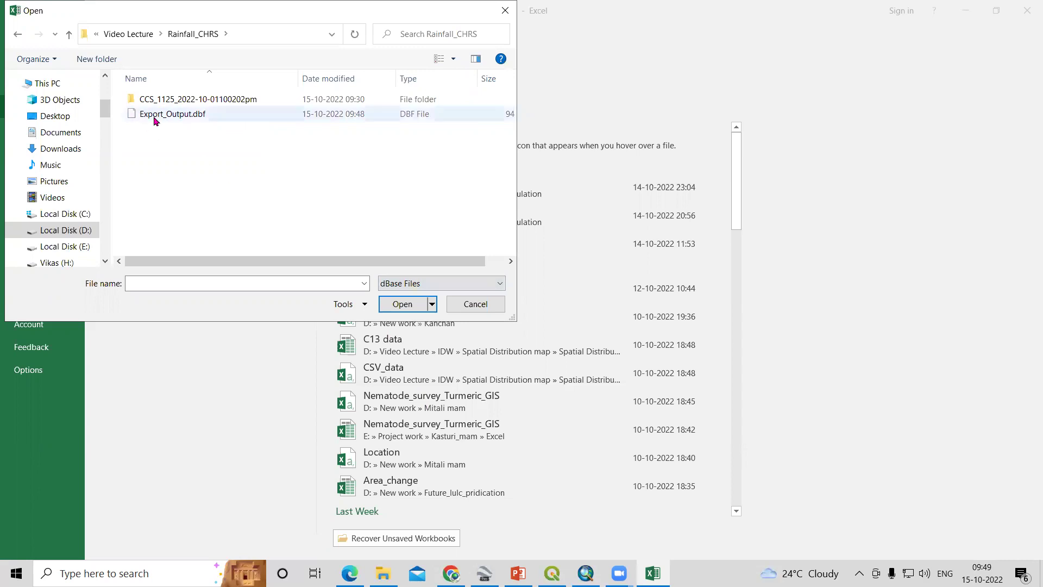
pyautogui.click(173, 120)
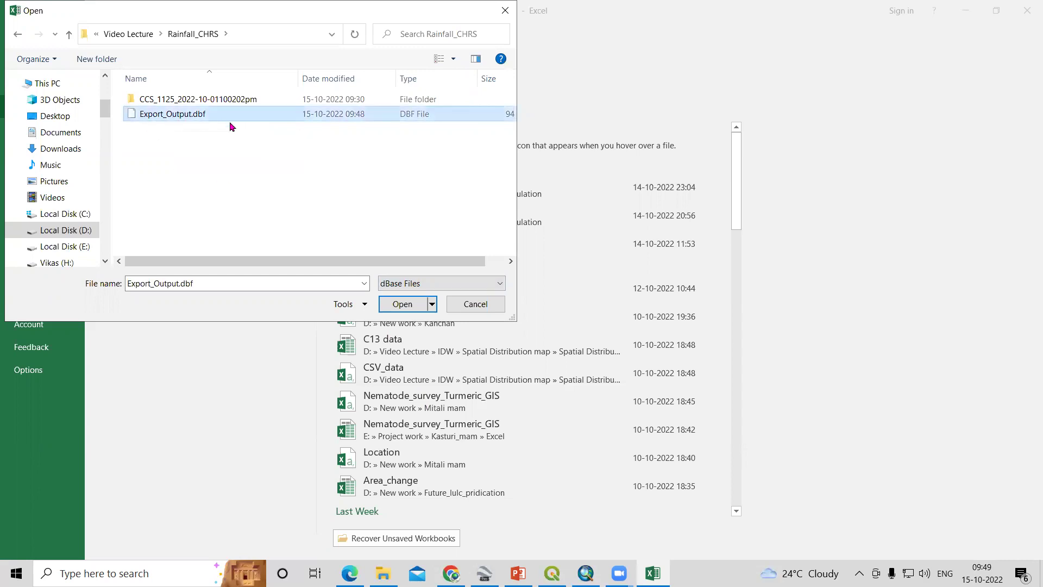
pyautogui.click(398, 303)
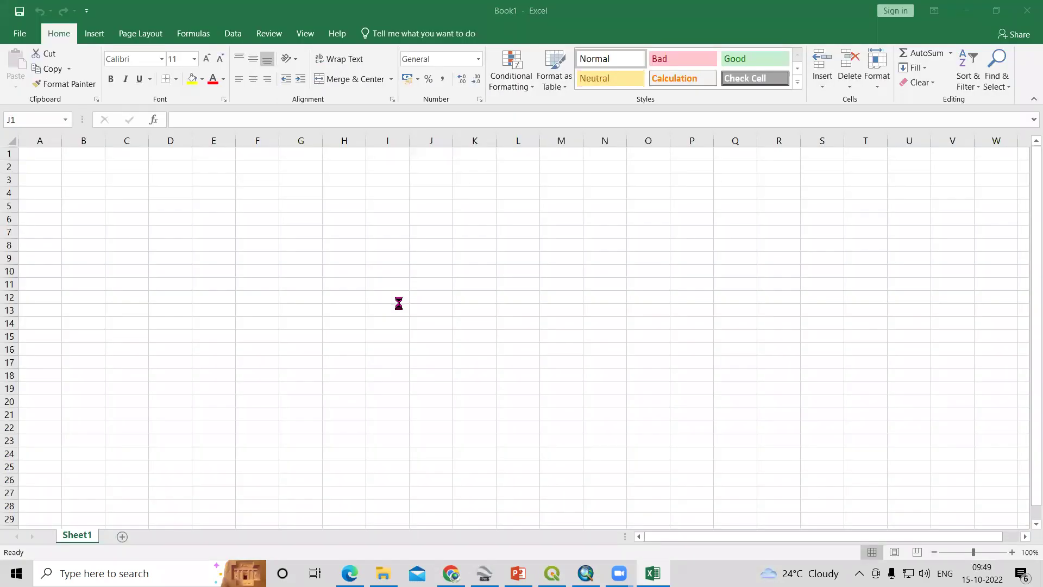
pyautogui.moveTo(142, 164); pyautogui.dragTo(146, 445)
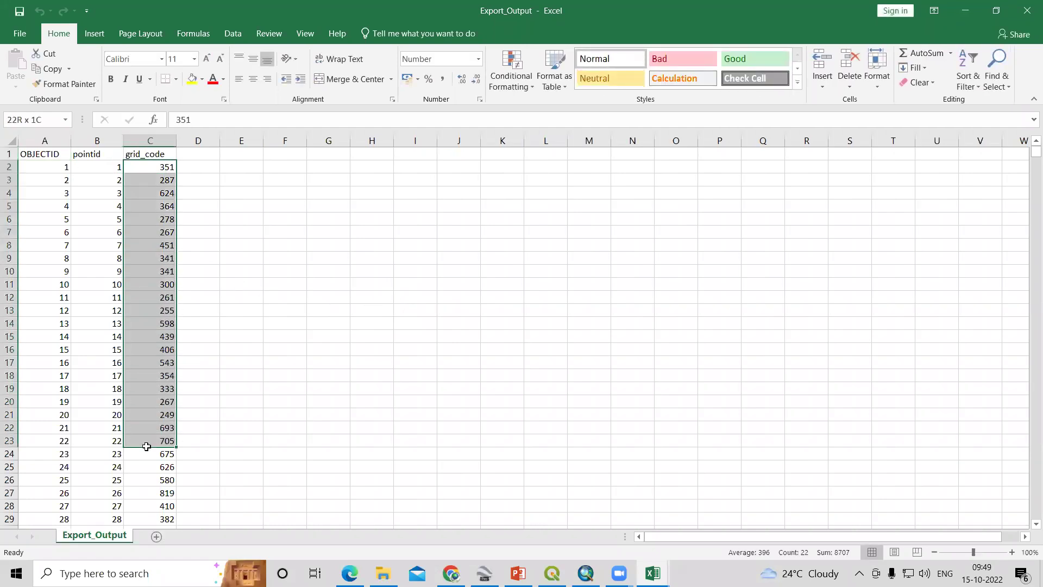
pyautogui.click(196, 271)
pyautogui.scroll(-6, 148, 176)
pyautogui.scroll(6, 75, 199)
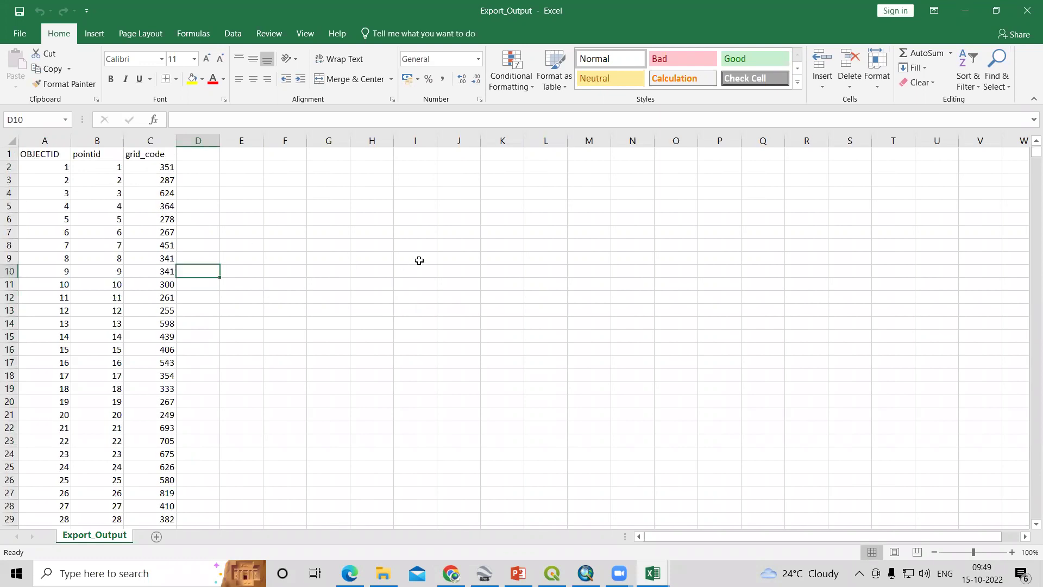
# - Switch back to ArcMap and close the RasterT_tif12 attribute table to show the map
pyautogui.moveTo(585, 573)
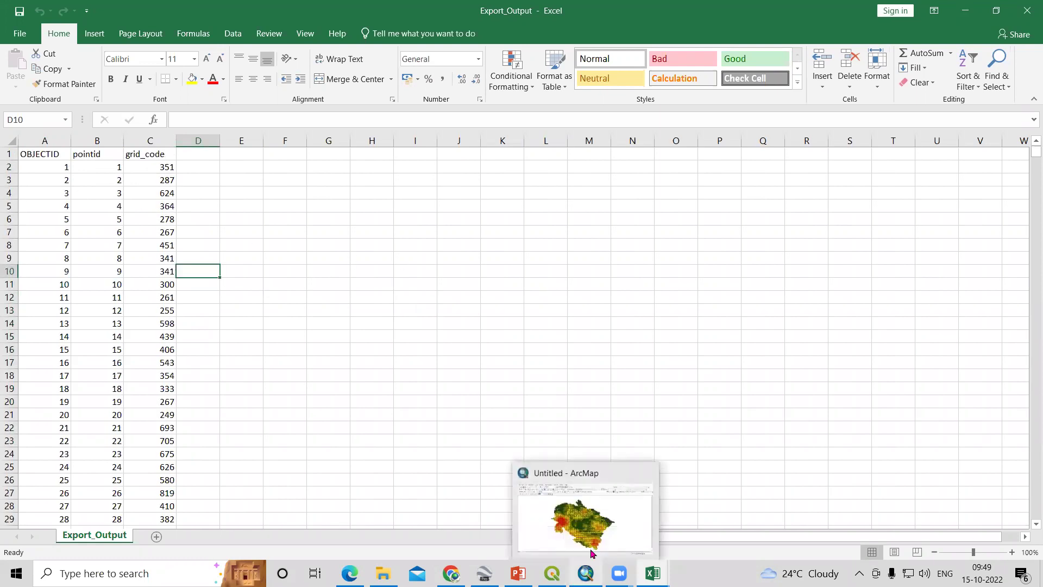
pyautogui.click(578, 509)
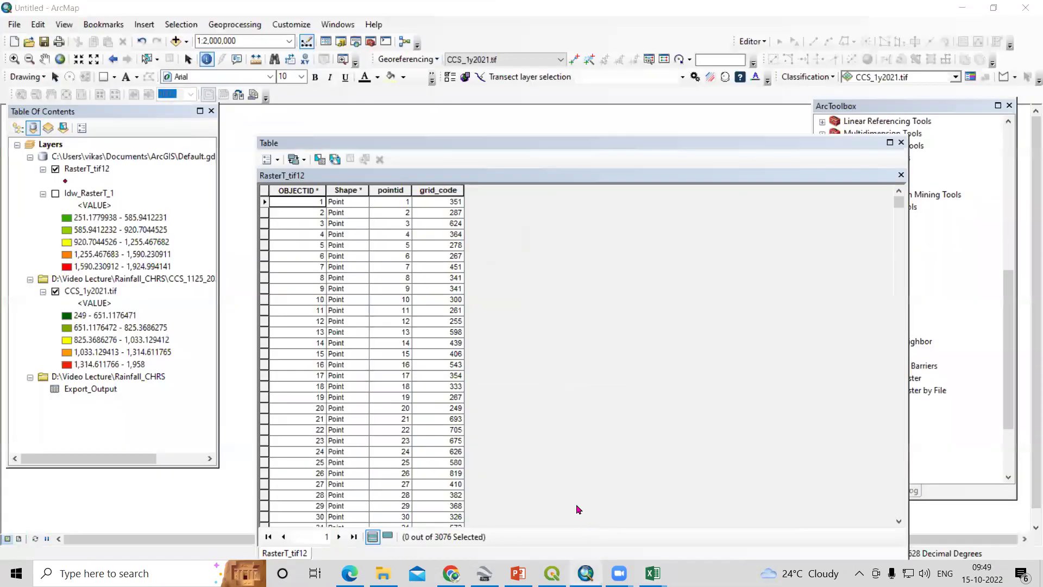
pyautogui.click(900, 144)
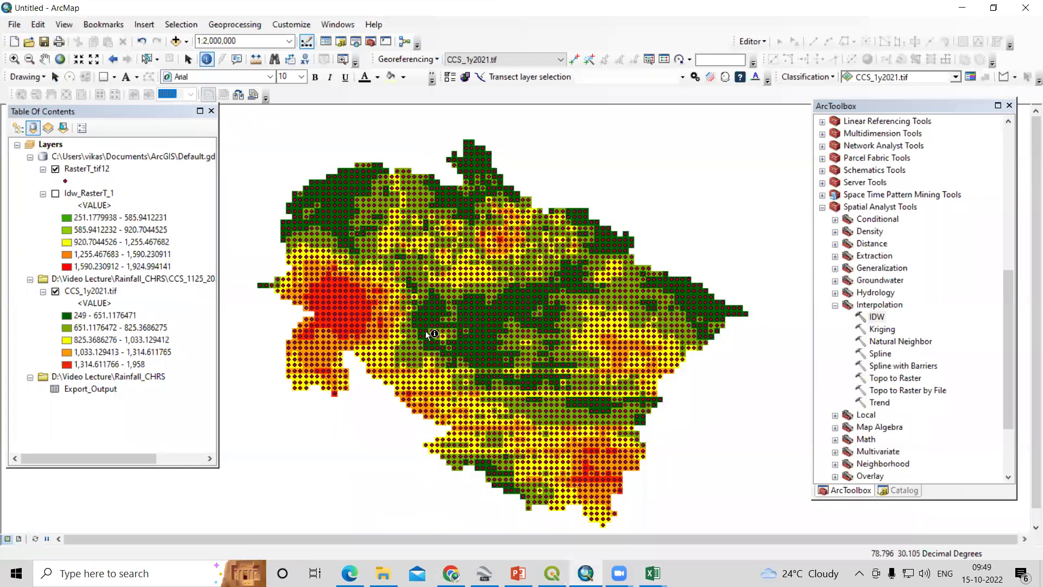